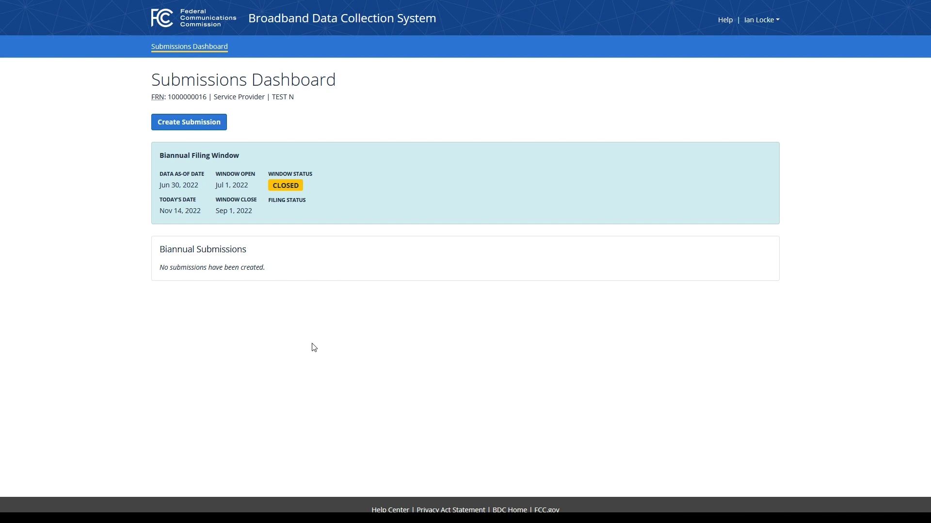
Create a Crowdsourced/Challenge submission of the Bulk Mobile Challenge type.
{"action": "left_click", "coordinate": [195, 130]}
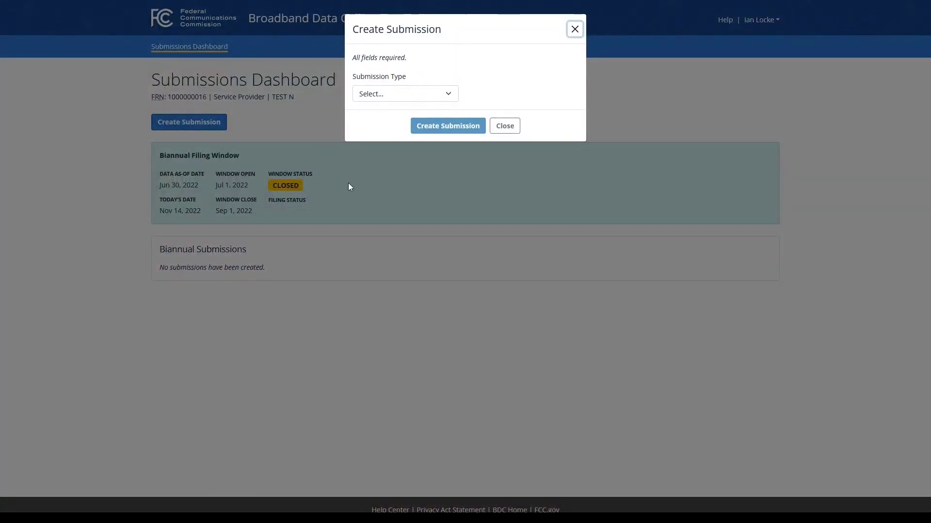
{"action": "left_click", "coordinate": [450, 95]}
{"action": "left_click", "coordinate": [433, 131]}
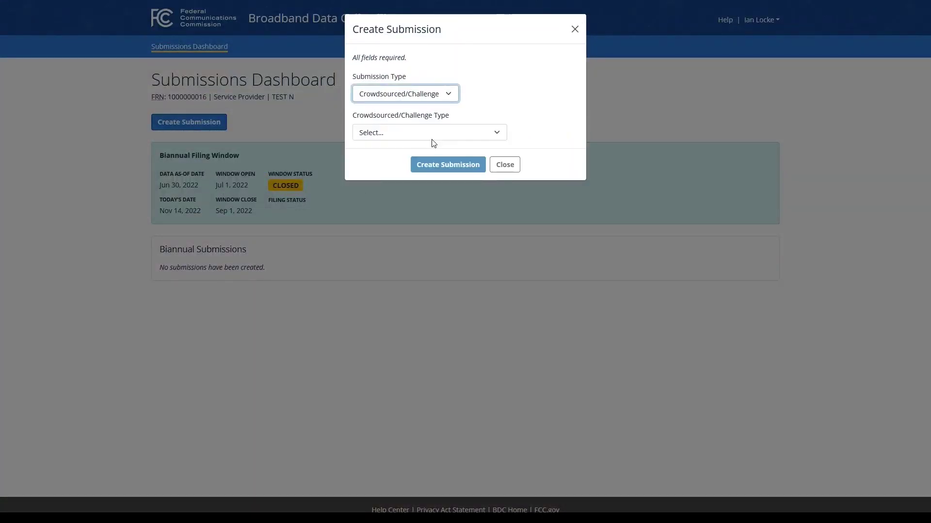
{"action": "left_click", "coordinate": [432, 137]}
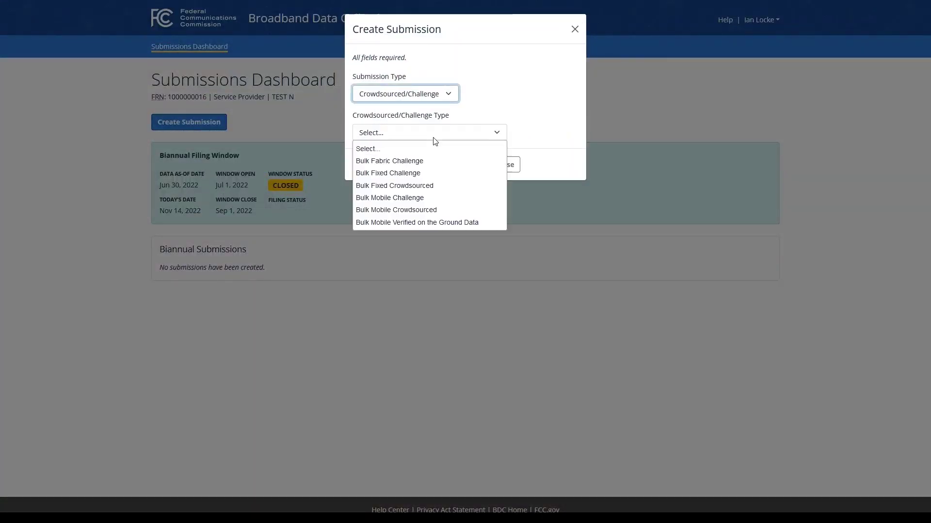
{"action": "left_click", "coordinate": [415, 197]}
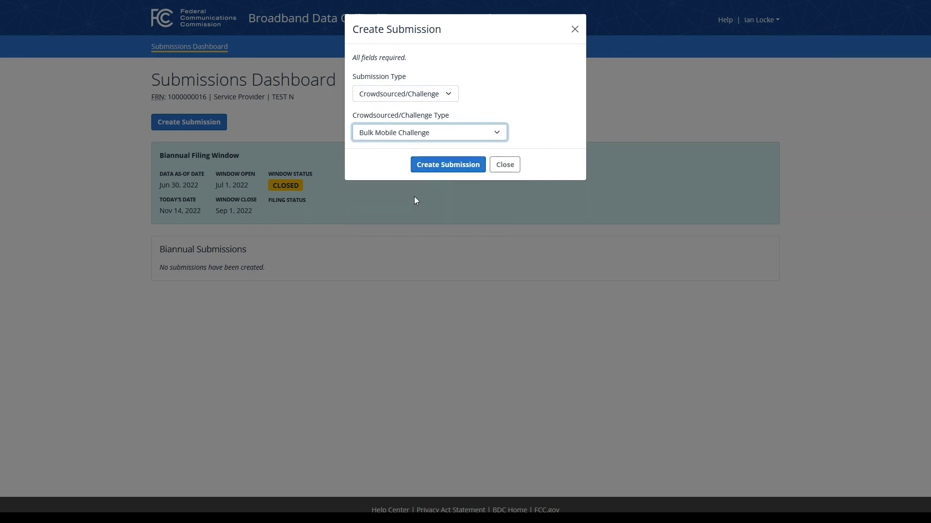
{"action": "left_click", "coordinate": [441, 168]}
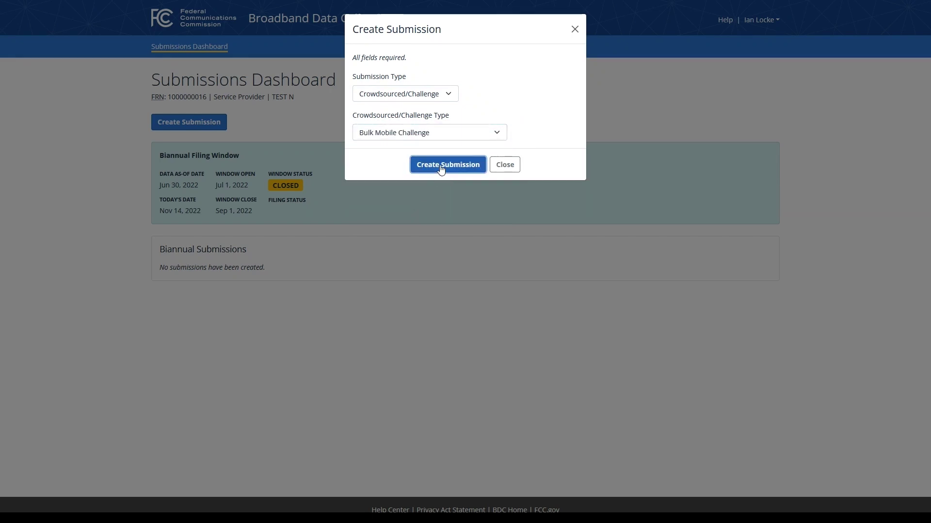
{"action": "left_click", "coordinate": [441, 166]}
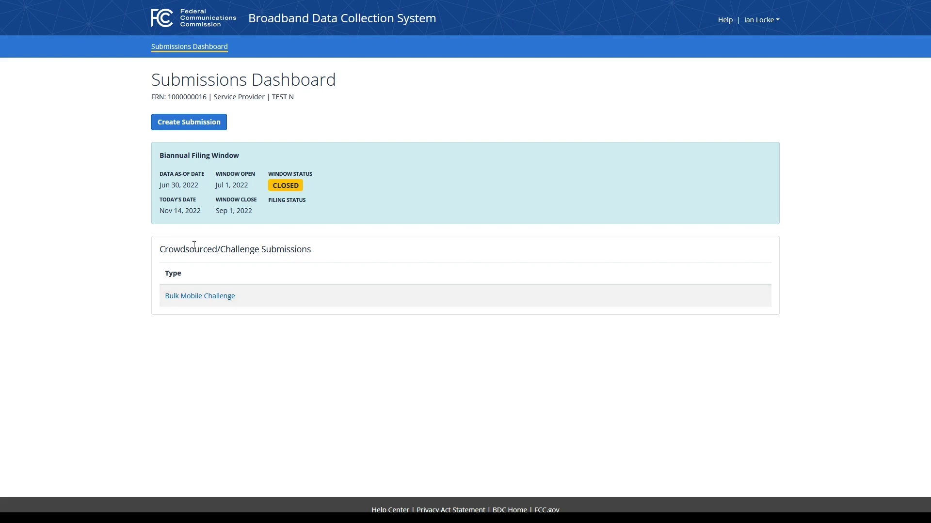
{"action": "left_click", "coordinate": [196, 128]}
{"action": "left_click", "coordinate": [411, 94]}
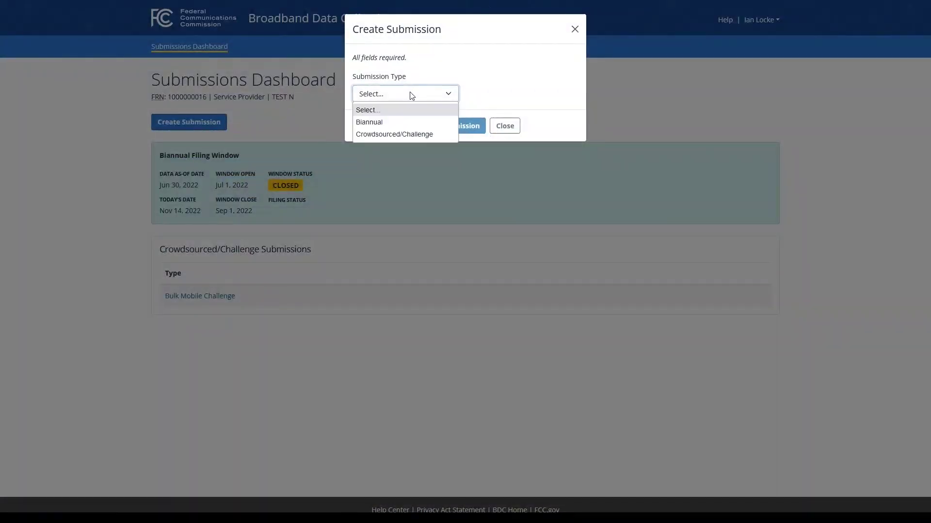
{"action": "left_click", "coordinate": [402, 134]}
{"action": "left_click", "coordinate": [406, 136]}
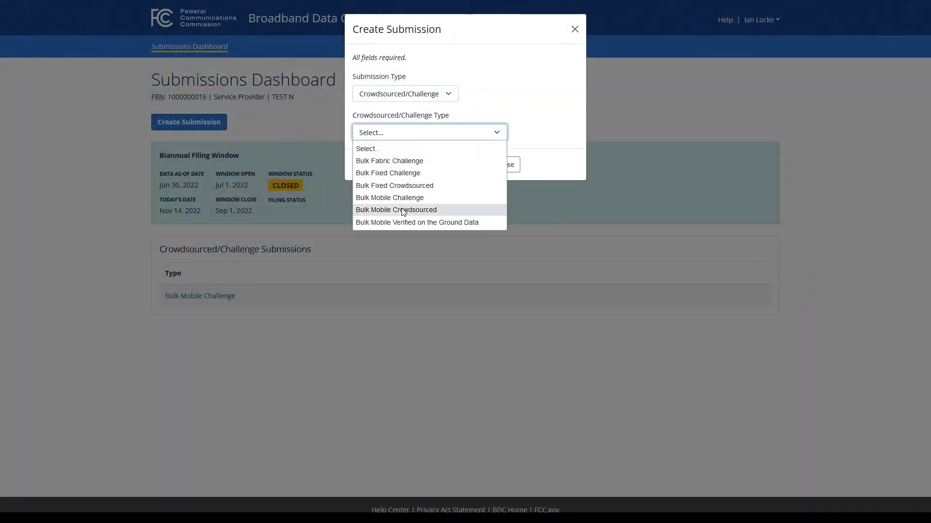
{"action": "left_click", "coordinate": [500, 133]}
{"action": "left_click", "coordinate": [505, 164]}
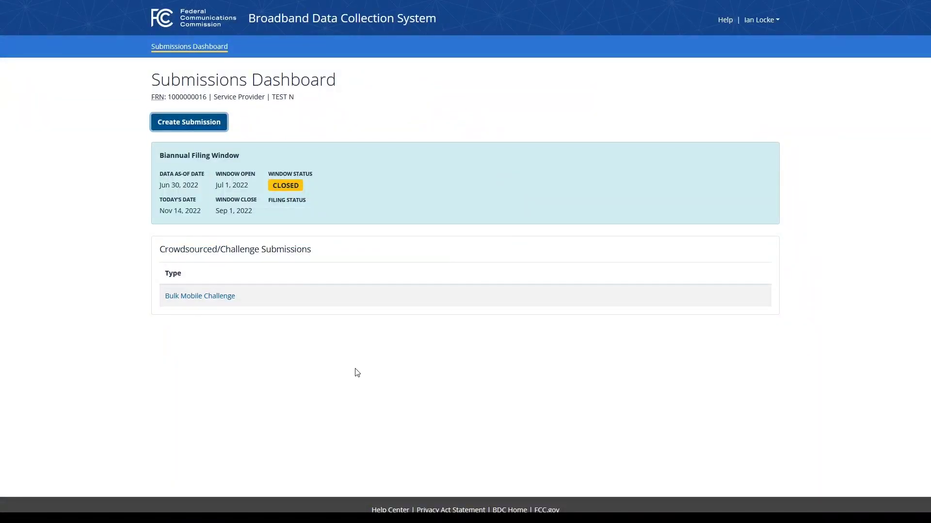
Open the methodologies of the Bulk Mobile Challenge submission and create a new methodology.
{"action": "left_click", "coordinate": [192, 296]}
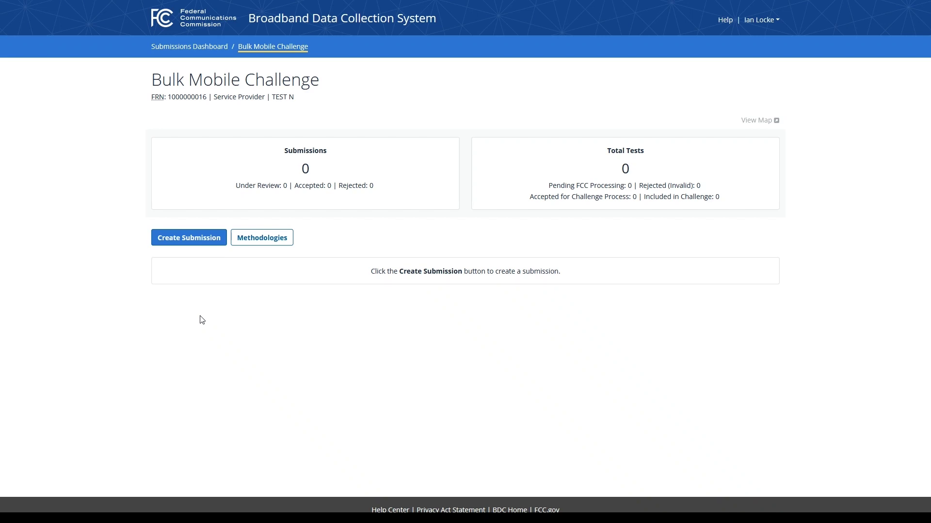
{"action": "left_click", "coordinate": [261, 248]}
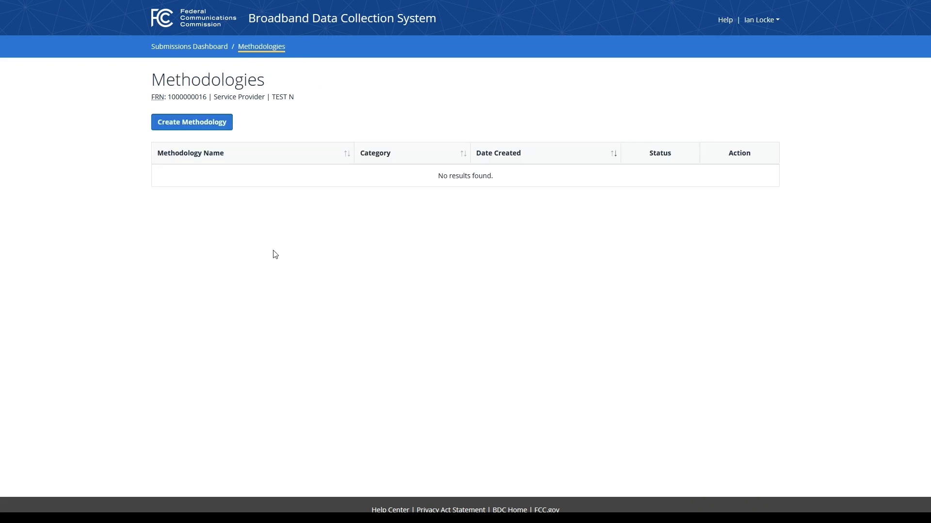
{"action": "left_click", "coordinate": [209, 129]}
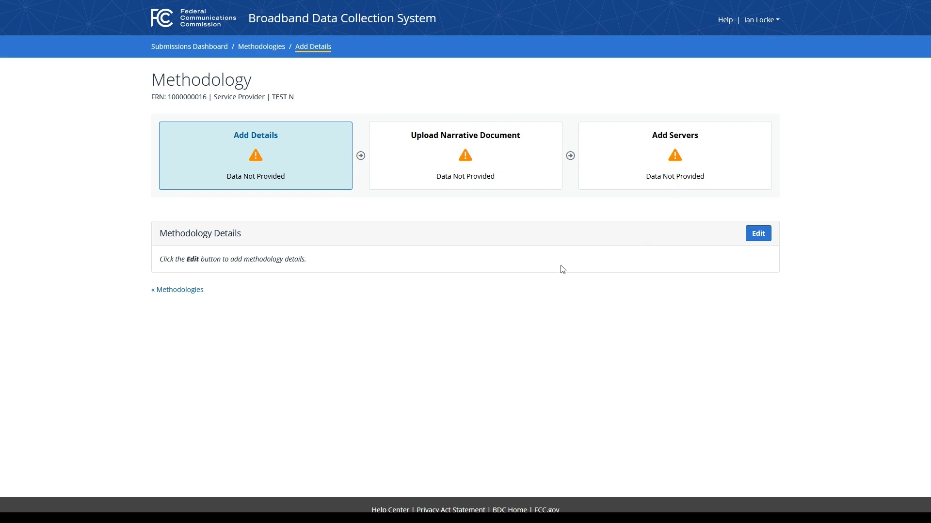
Edit the methodology details, naming it "Methodology ABC" and setting its category to App-based.
{"action": "left_click", "coordinate": [759, 236]}
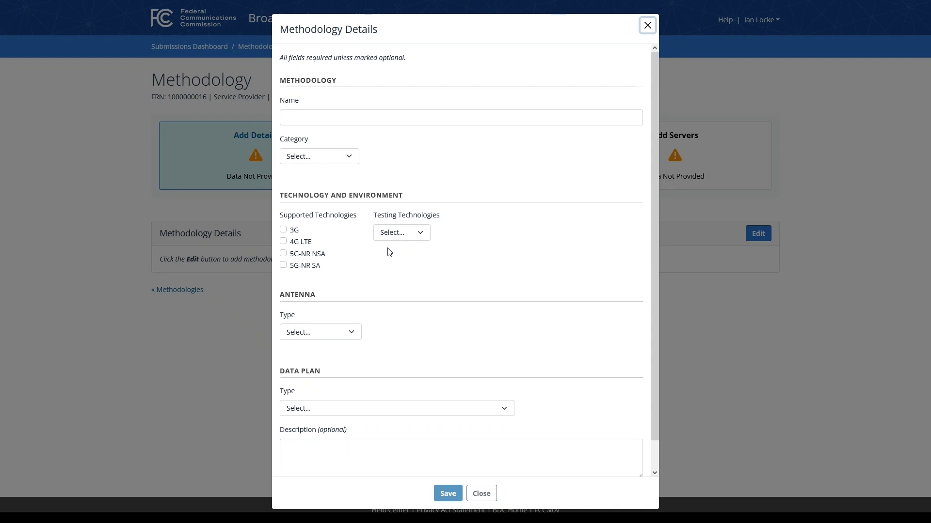
{"action": "left_click", "coordinate": [335, 119]}
{"action": "type", "text": "M"}
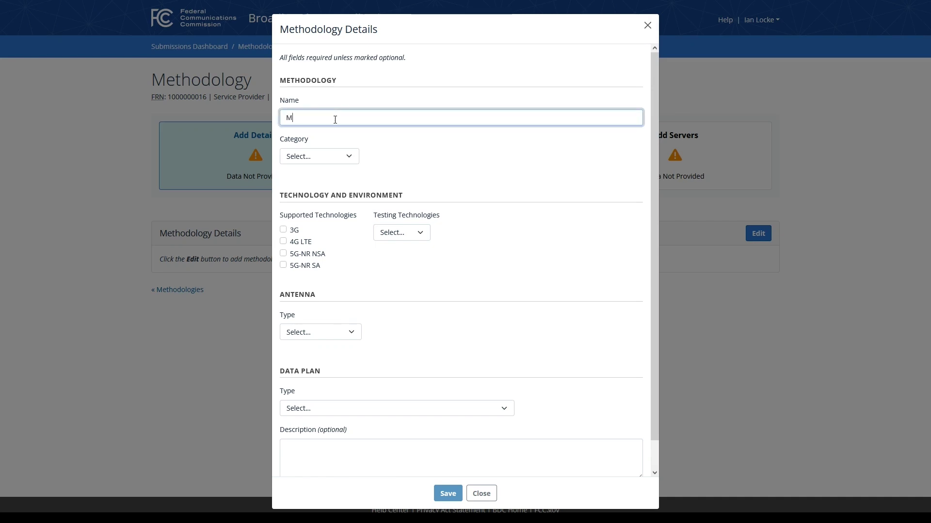
{"action": "type", "text": "ethodology ABC"}
{"action": "left_click", "coordinate": [349, 156]}
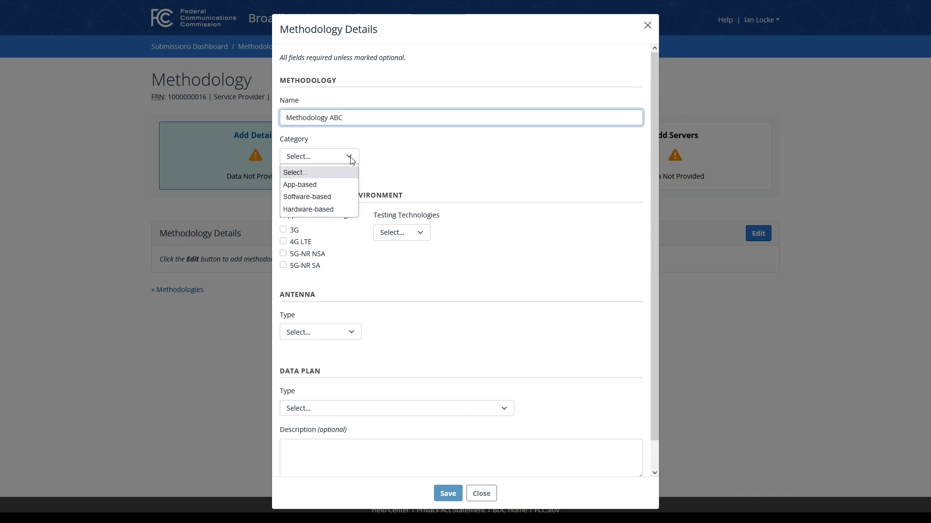
{"action": "left_click", "coordinate": [340, 183]}
Mark 3G, 4G LTE, 5G-NR NSA and 5G-NR SA as supported technologies and choose In-vehicle testing.
{"action": "left_click", "coordinate": [296, 231]}
{"action": "left_click", "coordinate": [301, 242]}
{"action": "left_click", "coordinate": [308, 254]}
{"action": "left_click", "coordinate": [310, 268]}
{"action": "left_click", "coordinate": [415, 238]}
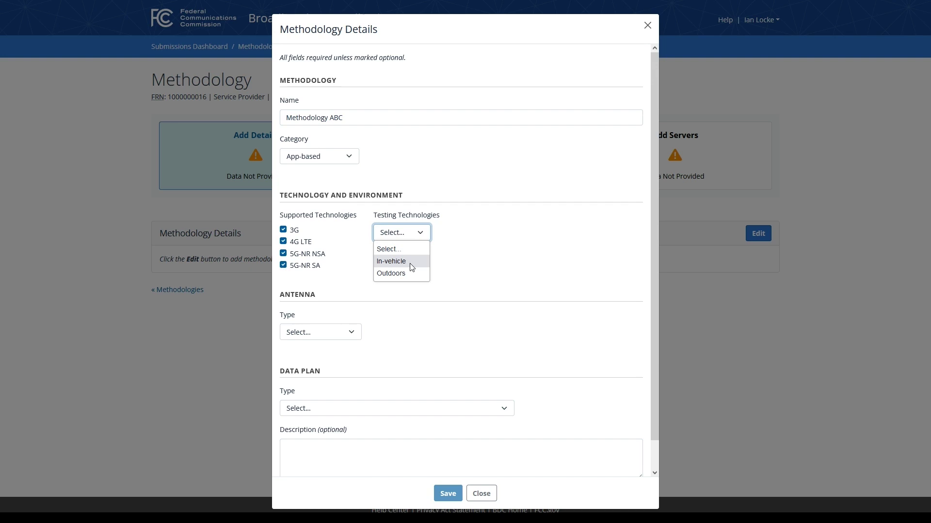
{"action": "left_click", "coordinate": [412, 264]}
Set an Internal antenna and the "Unlimited (Not Subject to any Data Usage Management)" data plan with description "Description.", and save the methodology details.
{"action": "left_click", "coordinate": [323, 334]}
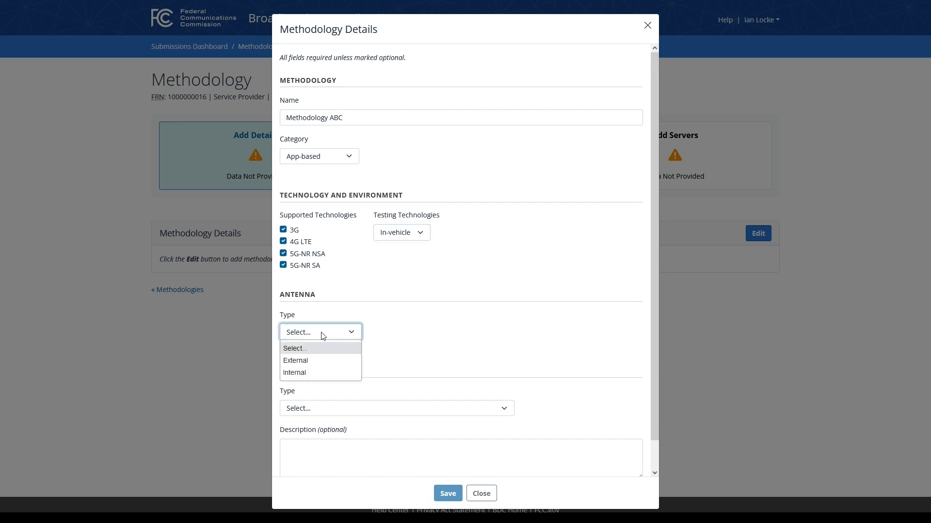
{"action": "left_click", "coordinate": [314, 374]}
{"action": "scroll", "coordinate": [463, 340], "scroll_direction": "down", "scroll_amount": 1}
{"action": "left_click", "coordinate": [418, 384]}
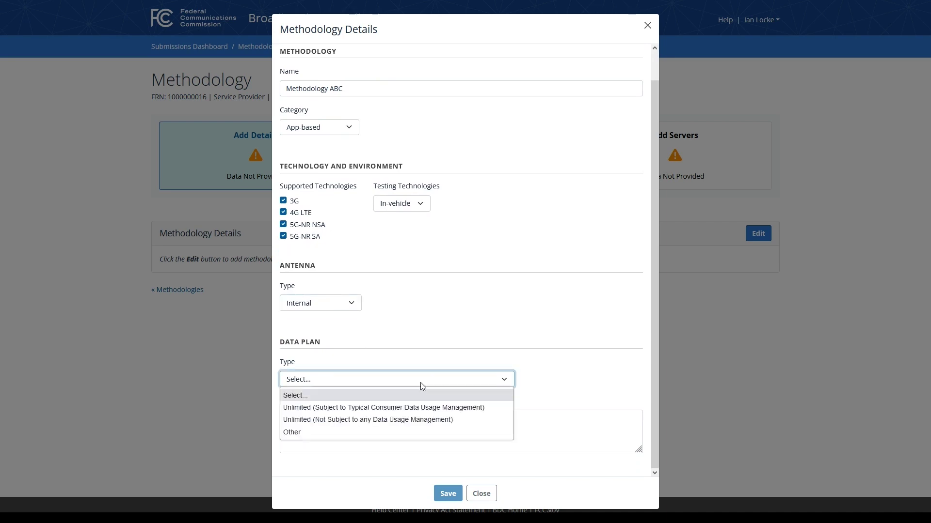
{"action": "left_click", "coordinate": [399, 421]}
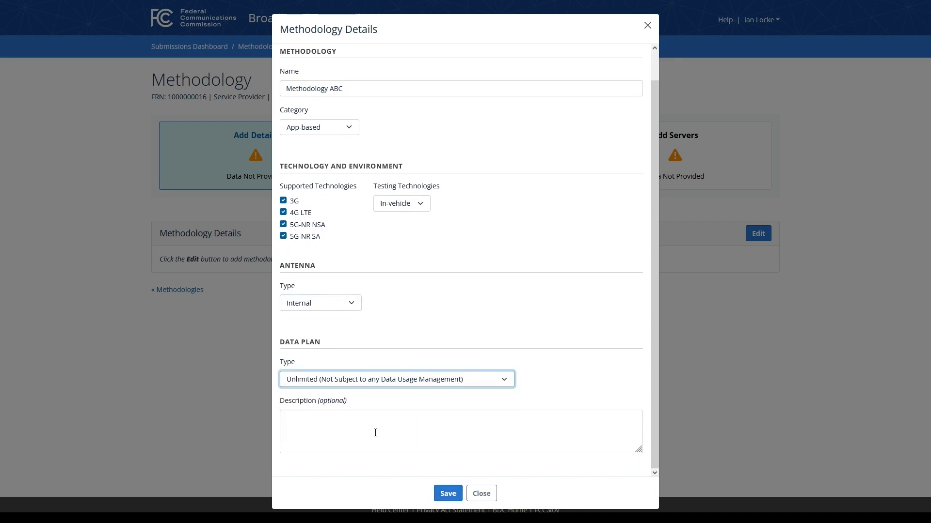
{"action": "left_click", "coordinate": [380, 428]}
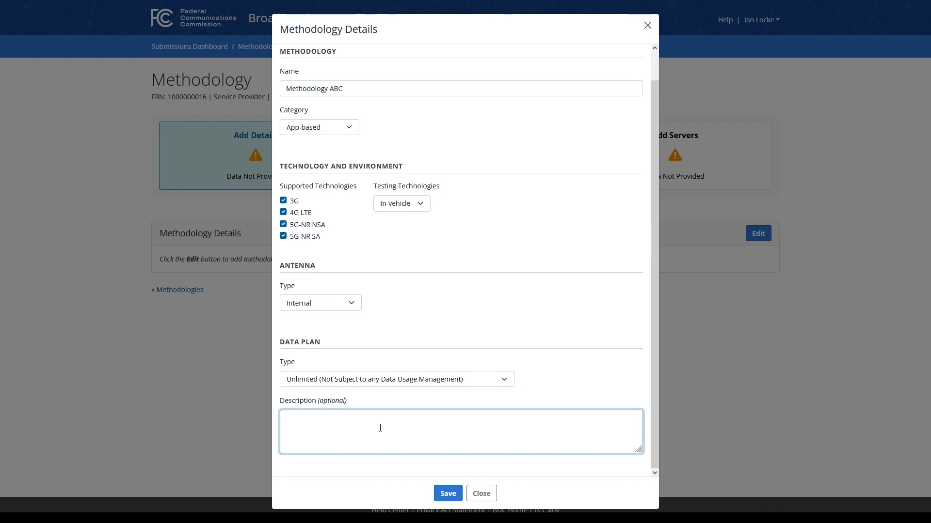
{"action": "type", "text": "Description."}
{"action": "left_click", "coordinate": [449, 493]}
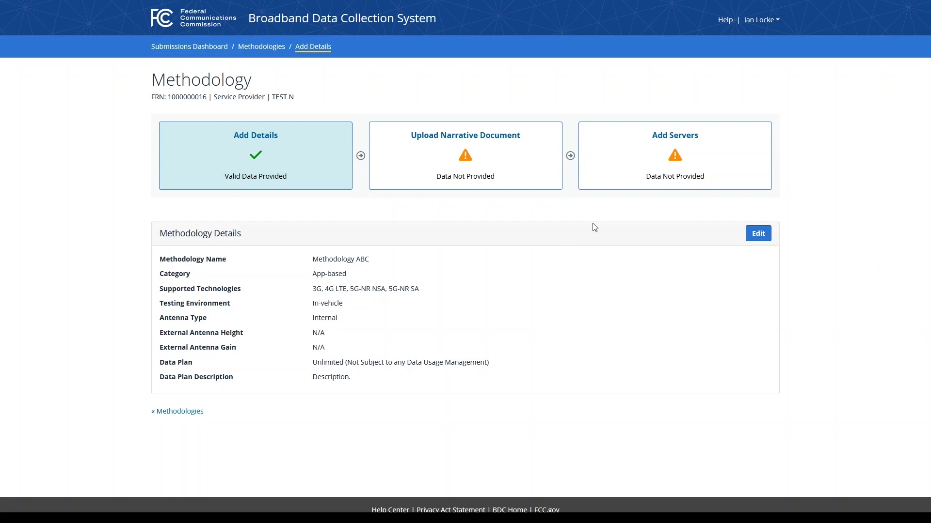
Upload Narrative Document.pdf as the methodology's narrative document.
{"action": "left_click", "coordinate": [461, 155]}
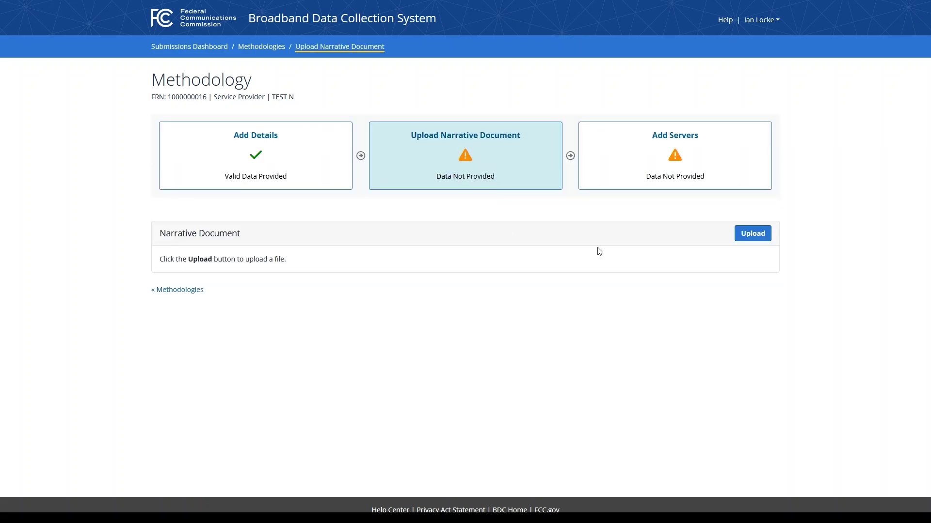
{"action": "left_click", "coordinate": [756, 233]}
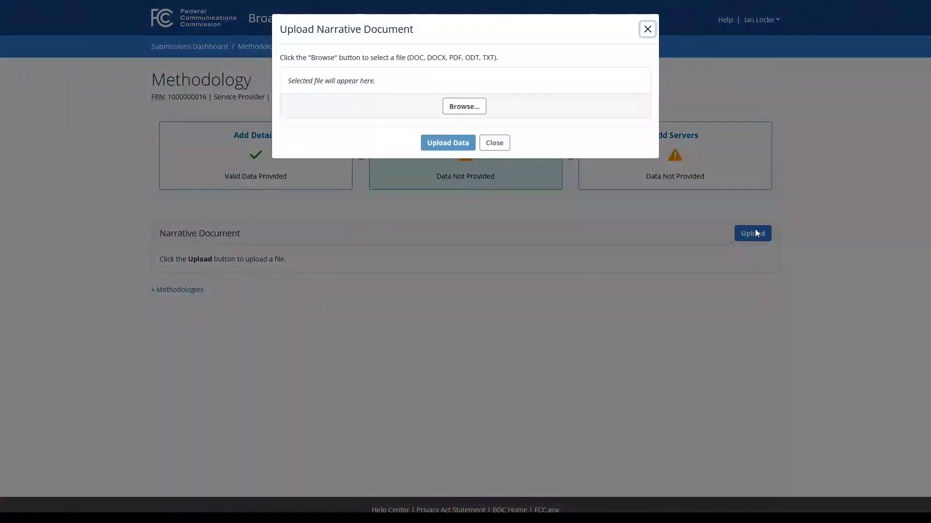
{"action": "left_click", "coordinate": [474, 104]}
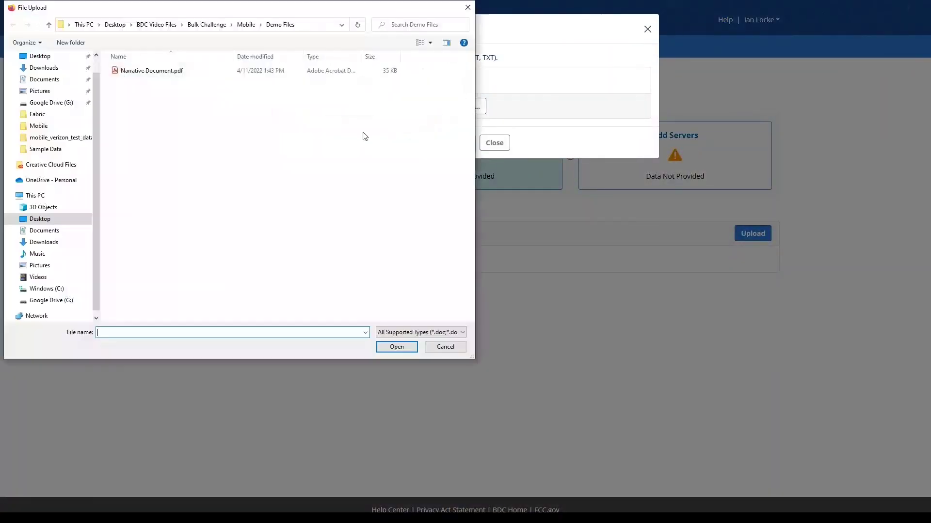
{"action": "double_click", "coordinate": [170, 72]}
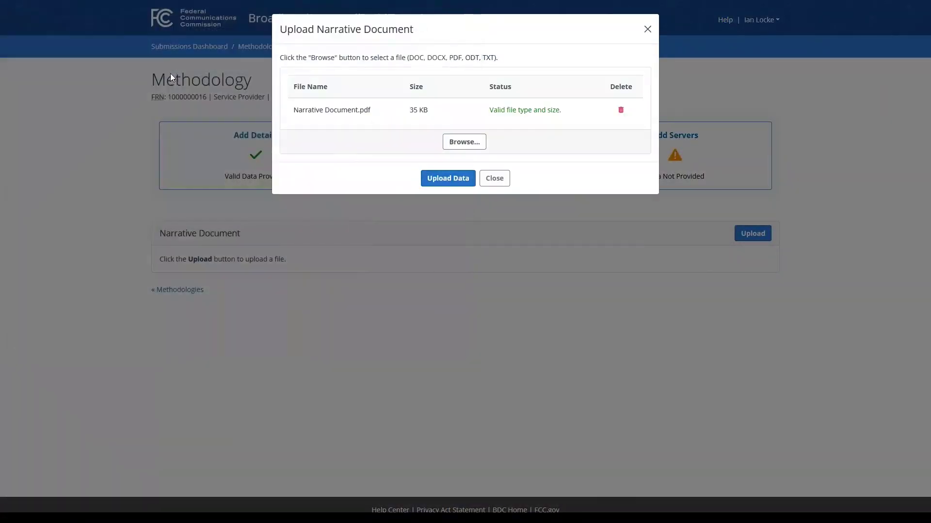
{"action": "left_click", "coordinate": [450, 180]}
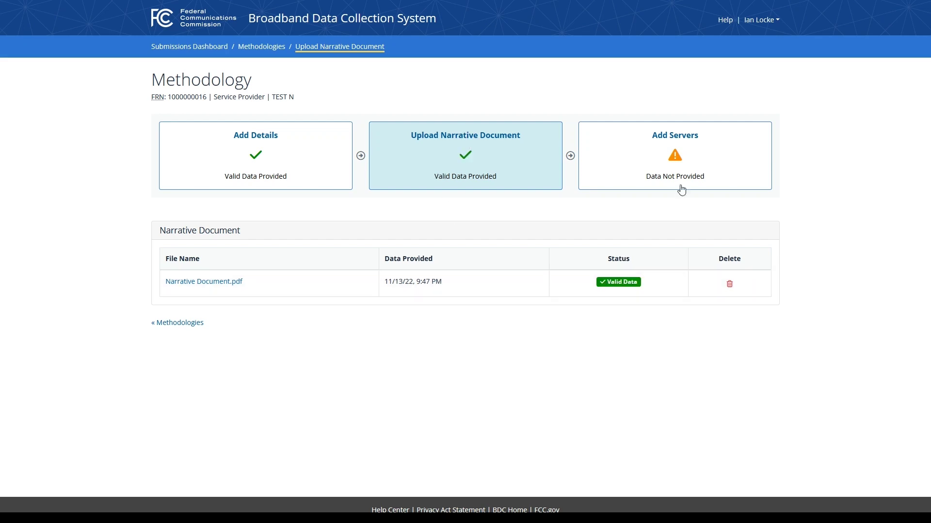
Add a server to the methodology, named "Server ABC" with the type Non-distributed/Region-specific Test Server(s).
{"action": "left_click", "coordinate": [681, 168]}
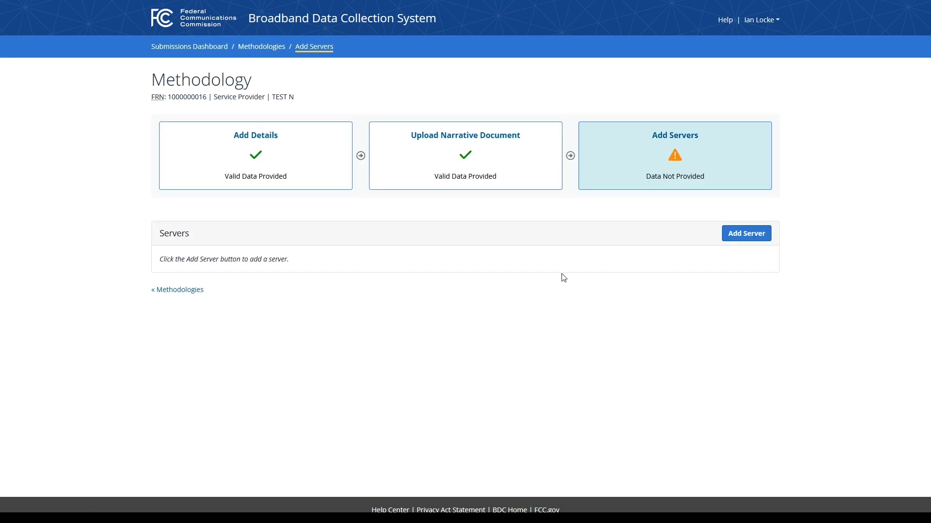
{"action": "left_click", "coordinate": [747, 234]}
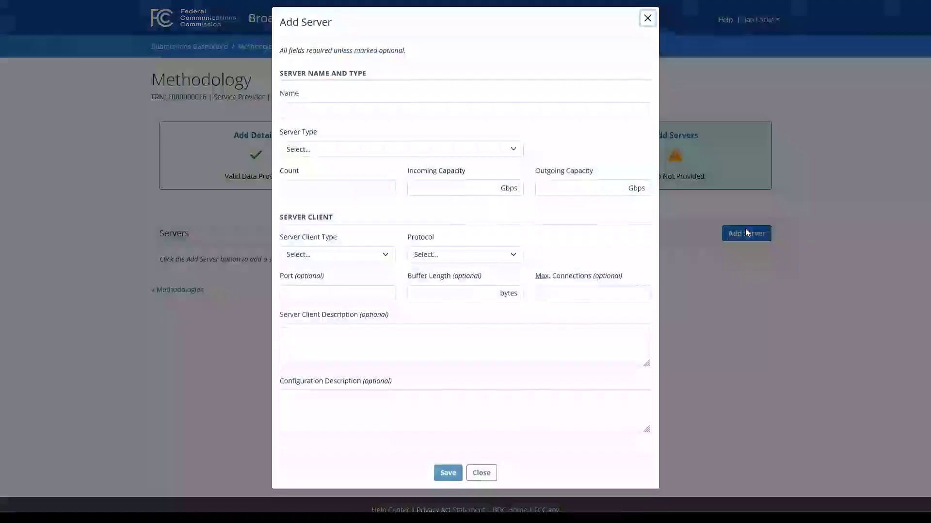
{"action": "left_click", "coordinate": [430, 118]}
{"action": "type", "text": "Serve"}
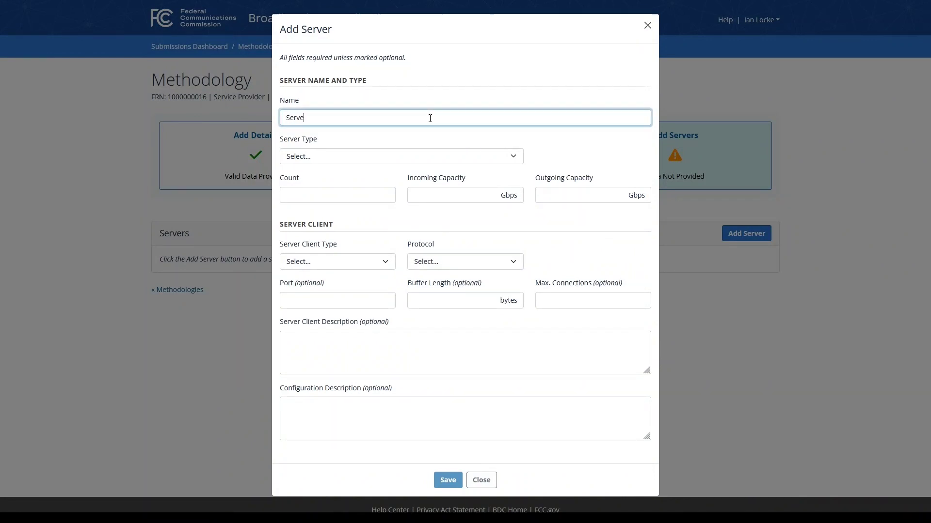
{"action": "type", "text": "r AB"}
{"action": "key", "text": "BackSpace"}
{"action": "type", "text": "ABC"}
{"action": "left_click", "coordinate": [402, 159]}
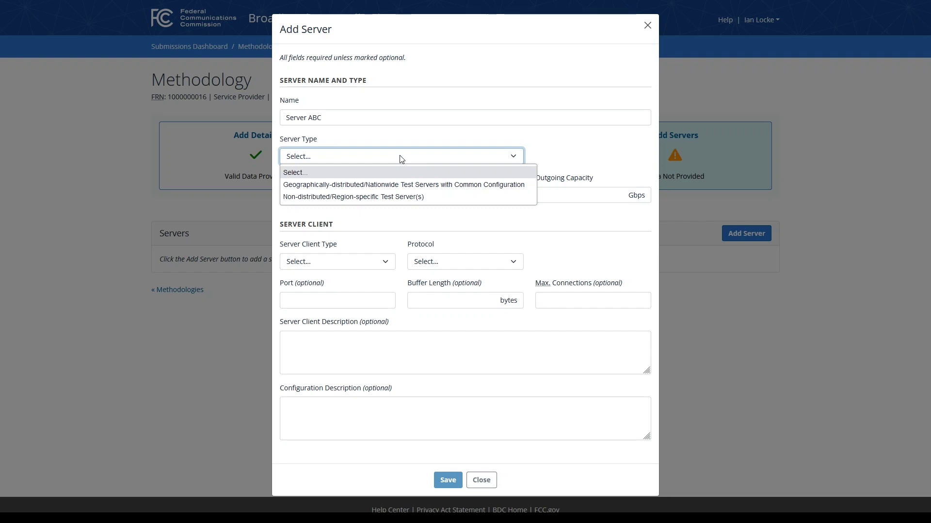
{"action": "left_click", "coordinate": [391, 201]}
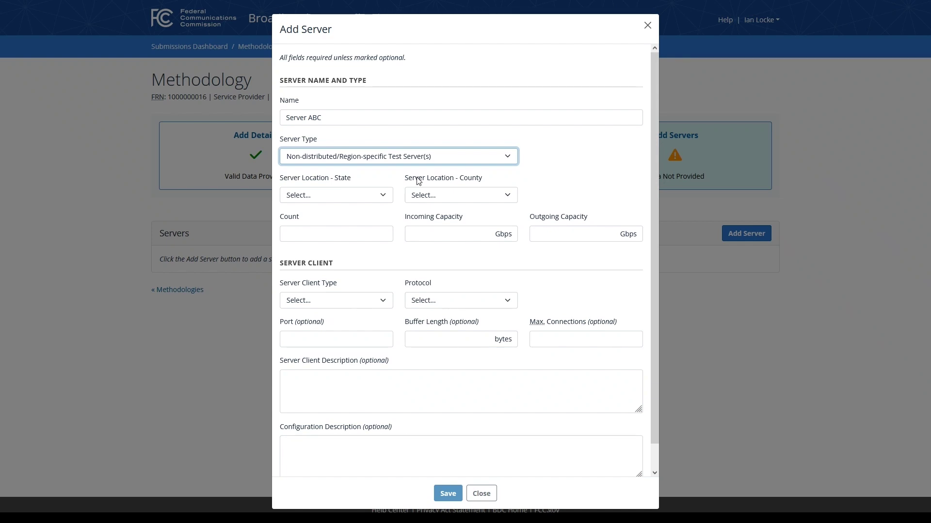
Locate the server in Autauga County, Alabama, with count 50, incoming capacity 25 Gbps and outgoing capacity 3 Gbps.
{"action": "left_click", "coordinate": [362, 195]}
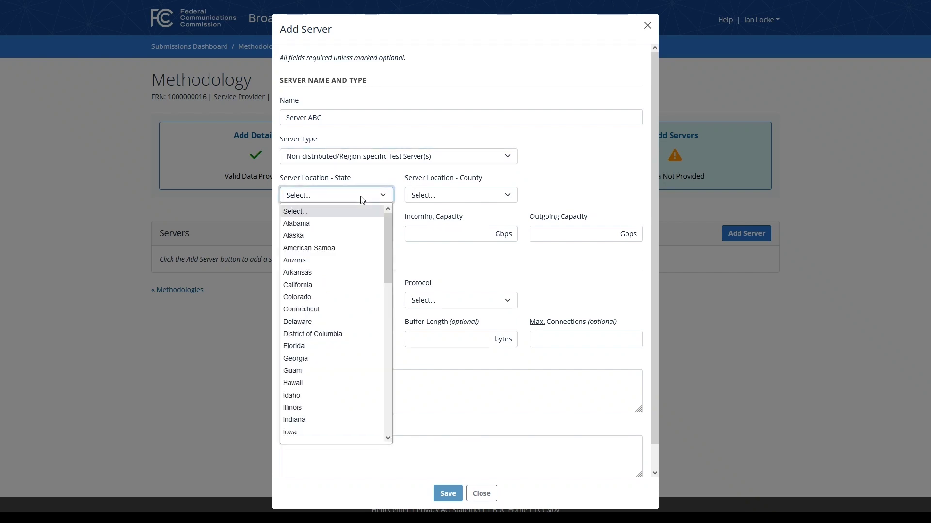
{"action": "left_click", "coordinate": [345, 222]}
{"action": "left_click", "coordinate": [446, 196]}
{"action": "left_click", "coordinate": [442, 223]}
{"action": "left_click", "coordinate": [367, 238]}
{"action": "type", "text": "5"}
{"action": "left_click", "coordinate": [448, 236]}
{"action": "type", "text": "25"}
{"action": "left_click", "coordinate": [565, 235]}
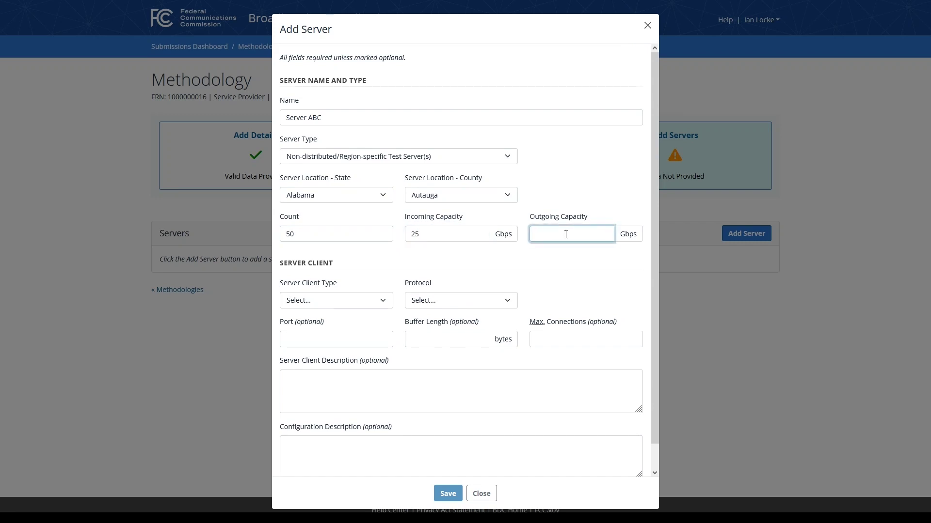
Set the server client to iPerf over TCP, with port 80, buffer length 80 bytes and 80 maximum connections.
{"action": "left_click", "coordinate": [360, 300]}
{"action": "left_click", "coordinate": [345, 329]}
{"action": "left_click", "coordinate": [442, 303]}
{"action": "left_click", "coordinate": [416, 330]}
{"action": "left_click", "coordinate": [339, 340]}
{"action": "type", "text": "80"}
{"action": "left_click", "coordinate": [478, 339]}
{"action": "type", "text": "80"}
{"action": "left_click", "coordinate": [575, 340]}
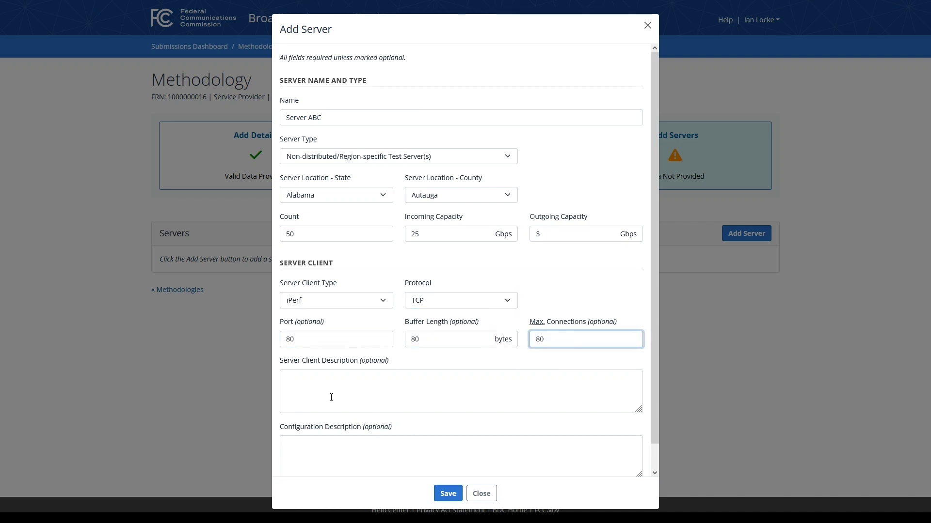
Enter "Description" as both the server client description and the configuration description, and save the server.
{"action": "left_click", "coordinate": [350, 395]}
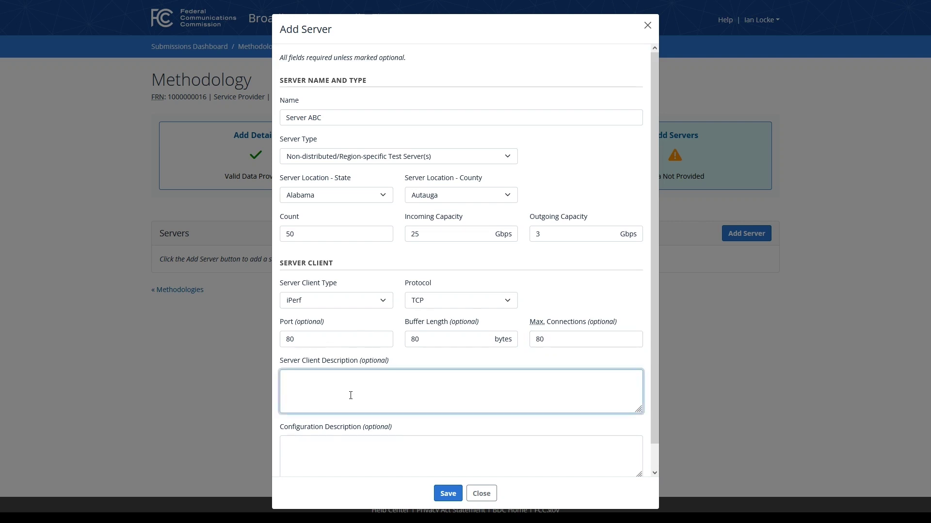
{"action": "type", "text": "Description"}
{"action": "left_click", "coordinate": [348, 467]}
{"action": "type", "text": "Descriptio"}
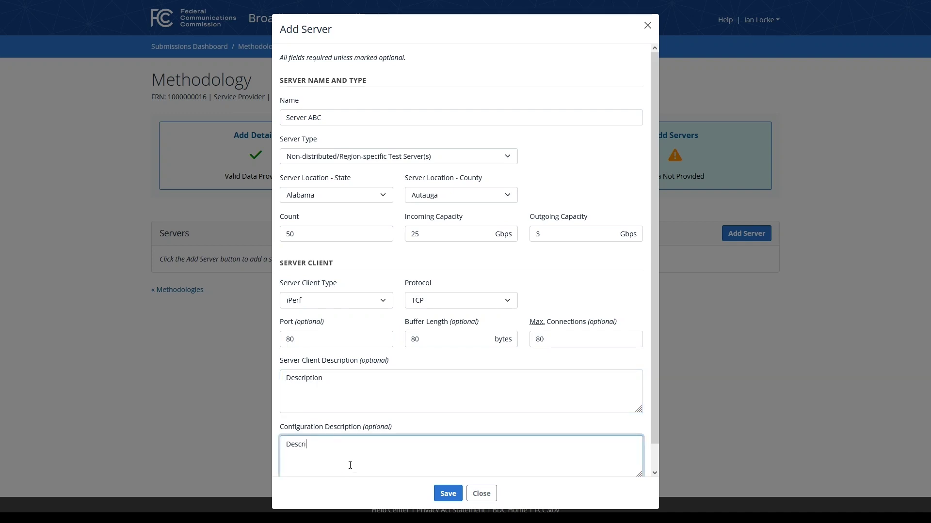
{"action": "type", "text": "n"}
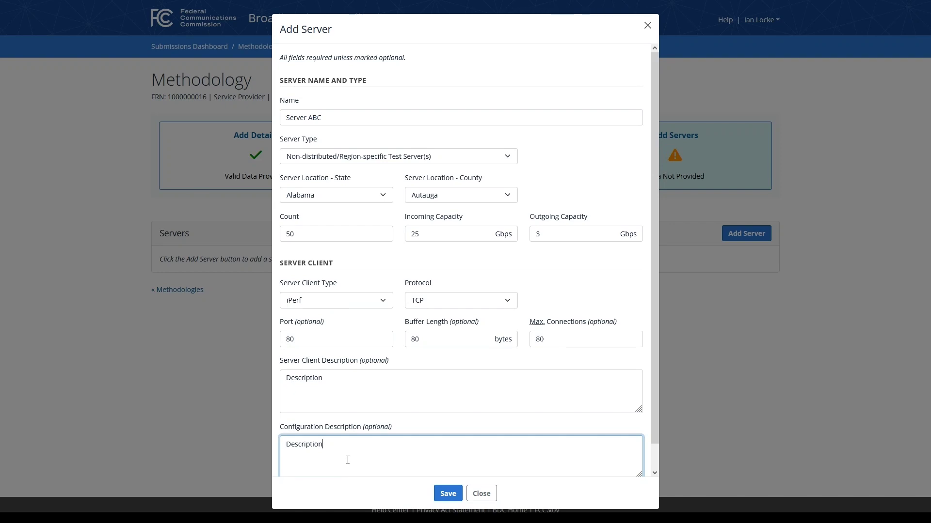
{"action": "left_click", "coordinate": [447, 493]}
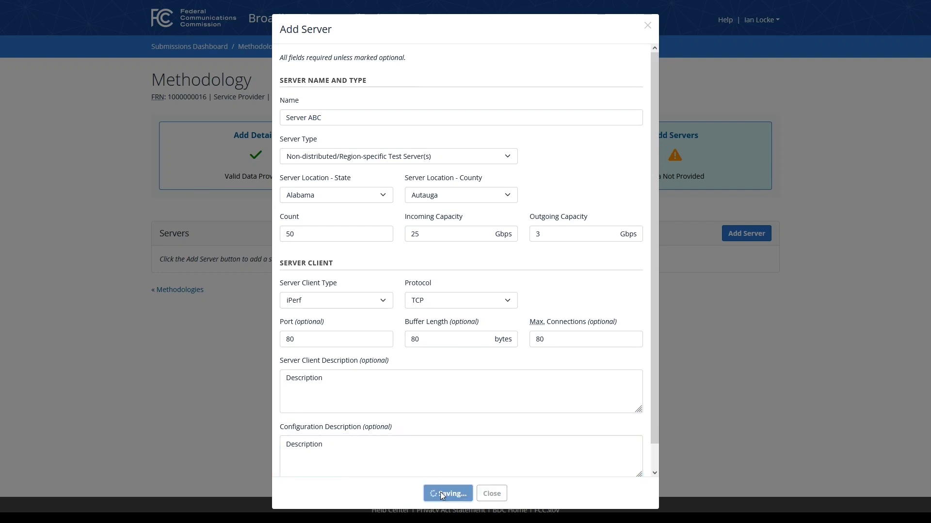
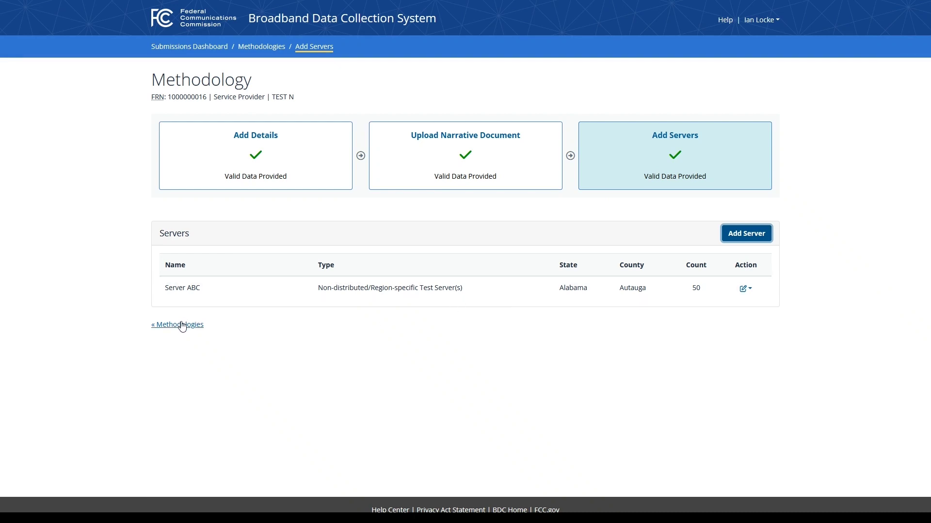
Leave the methodology and create a new Bulk Mobile Challenge submission from the Submissions Dashboard.
{"action": "left_click", "coordinate": [181, 326]}
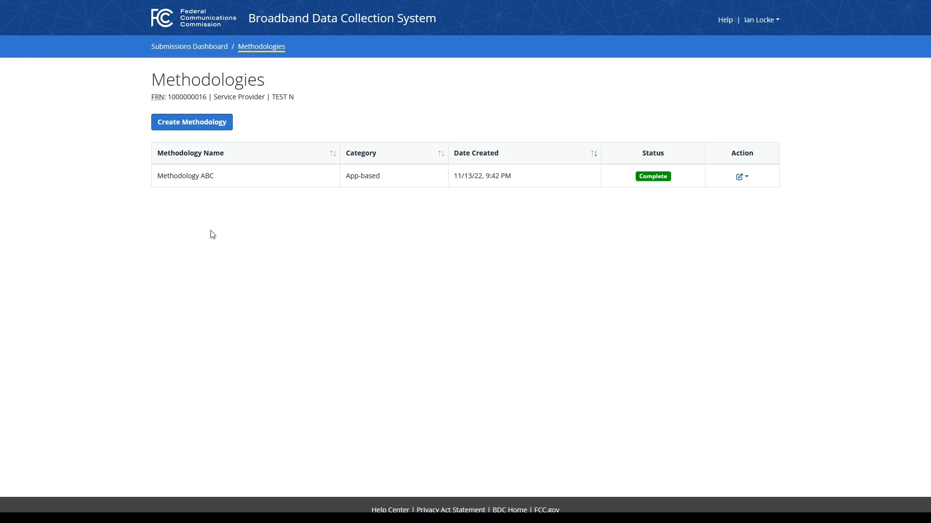
{"action": "left_click", "coordinate": [201, 46]}
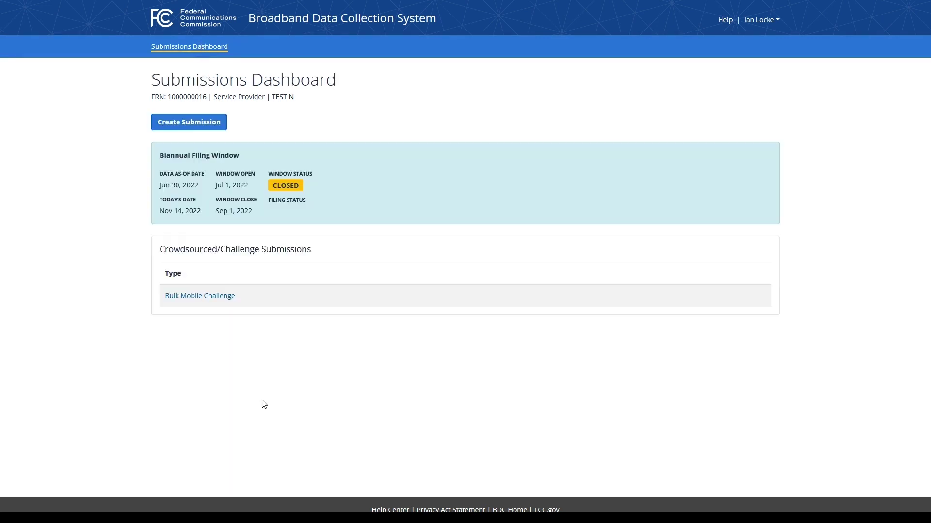
{"action": "left_click", "coordinate": [207, 297]}
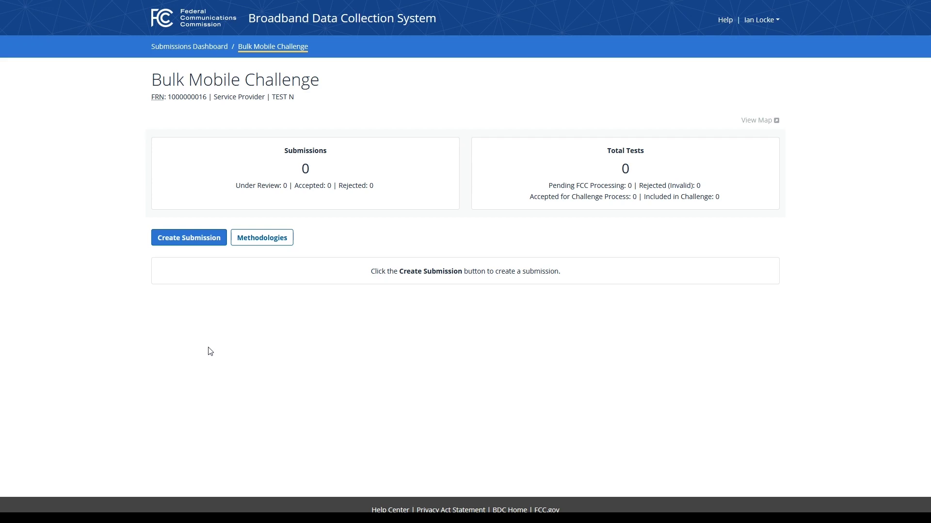
{"action": "left_click", "coordinate": [191, 242]}
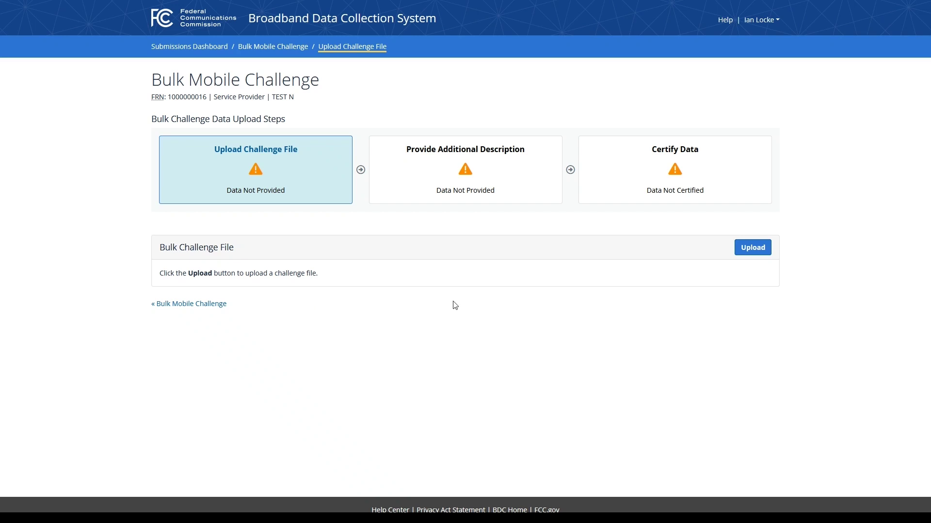
Upload mobile_challenge_data_demo.json as the challenge file using Methodology ABC, and proceed to the additional description.
{"action": "left_click", "coordinate": [754, 249]}
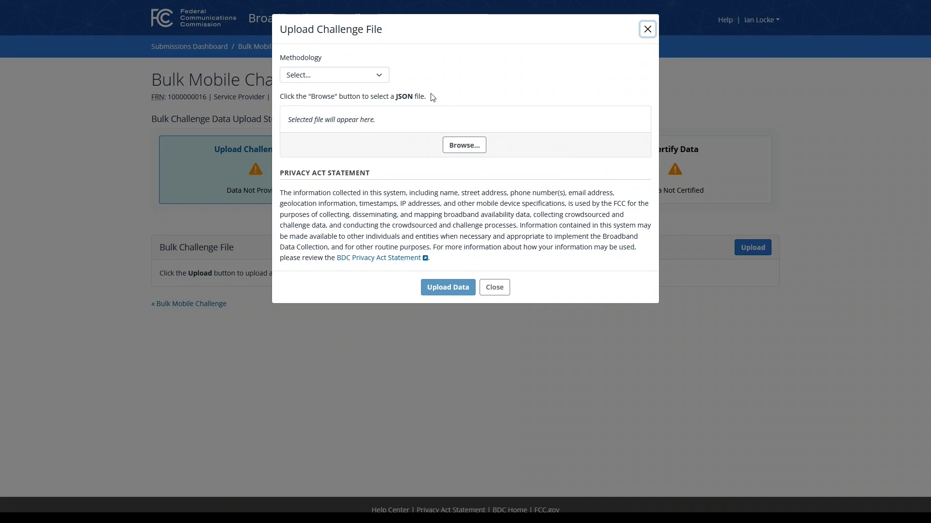
{"action": "left_click", "coordinate": [370, 79]}
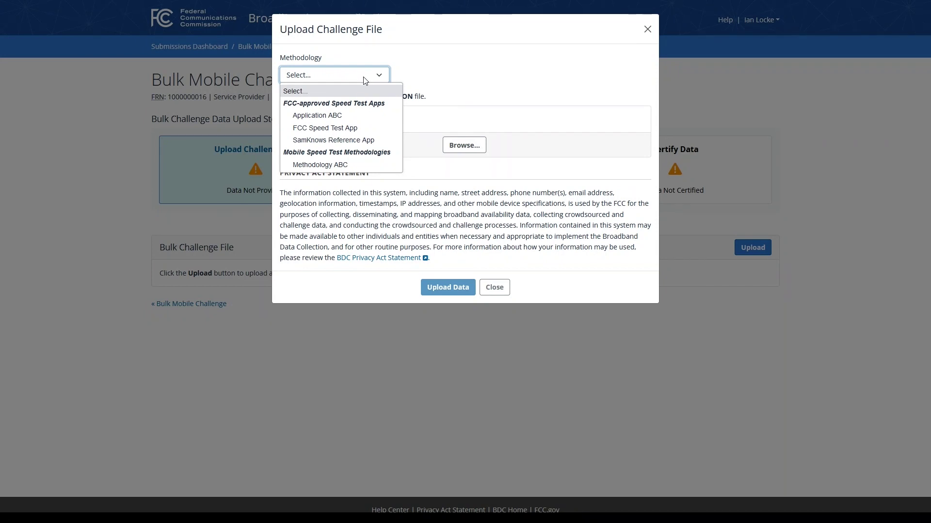
{"action": "left_click", "coordinate": [344, 165]}
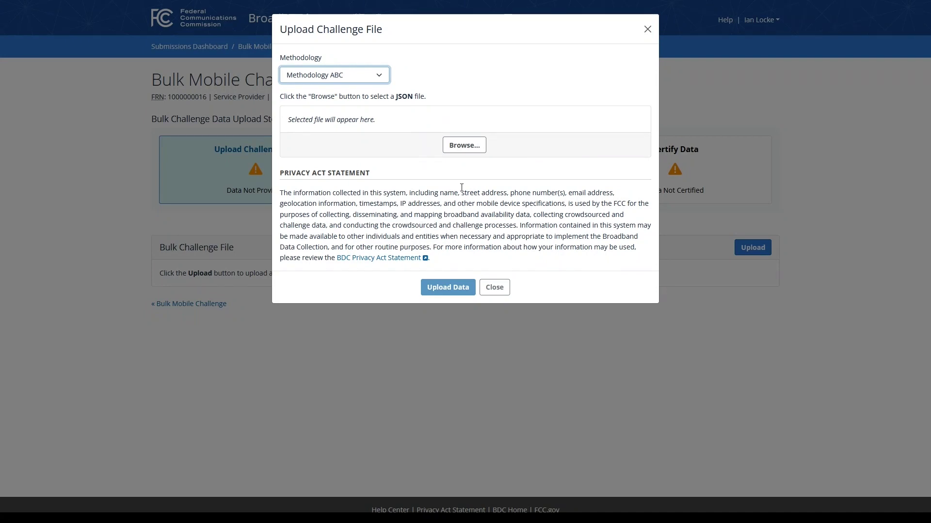
{"action": "left_click", "coordinate": [463, 148]}
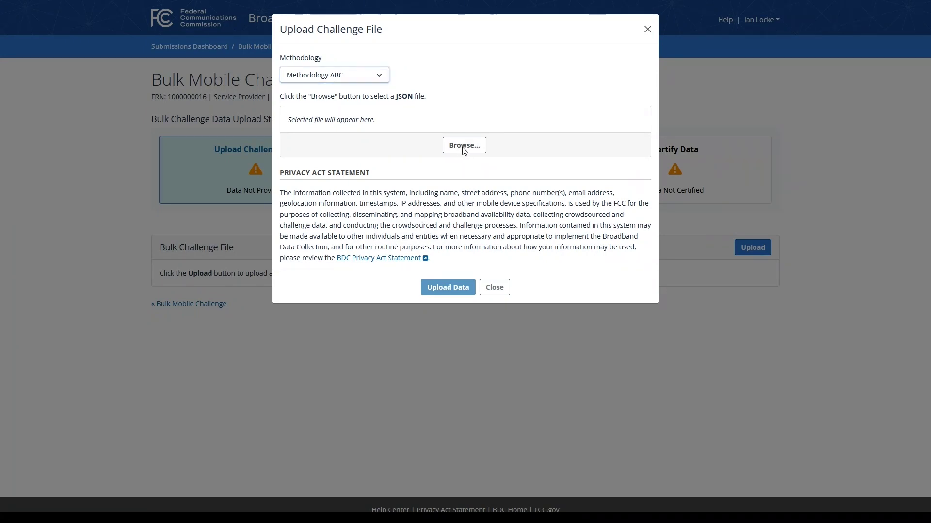
{"action": "double_click", "coordinate": [198, 71]}
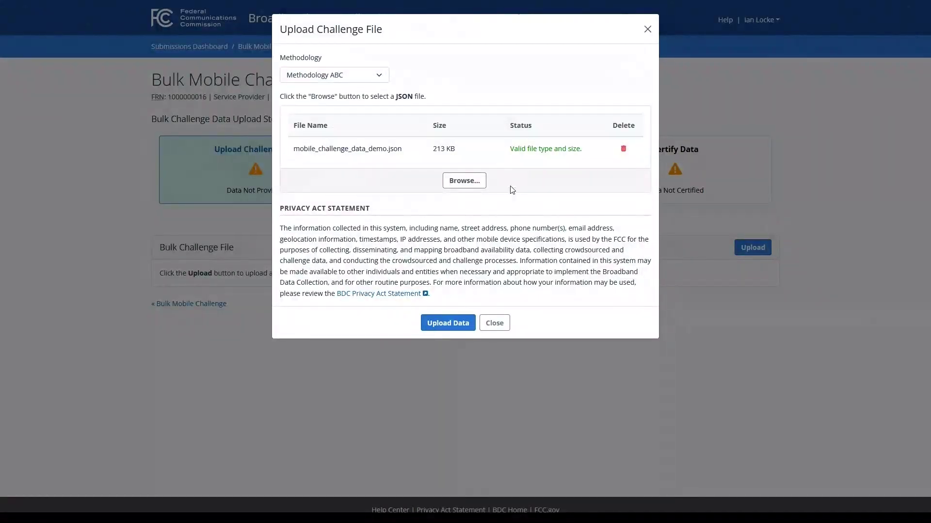
{"action": "double_click", "coordinate": [459, 325]}
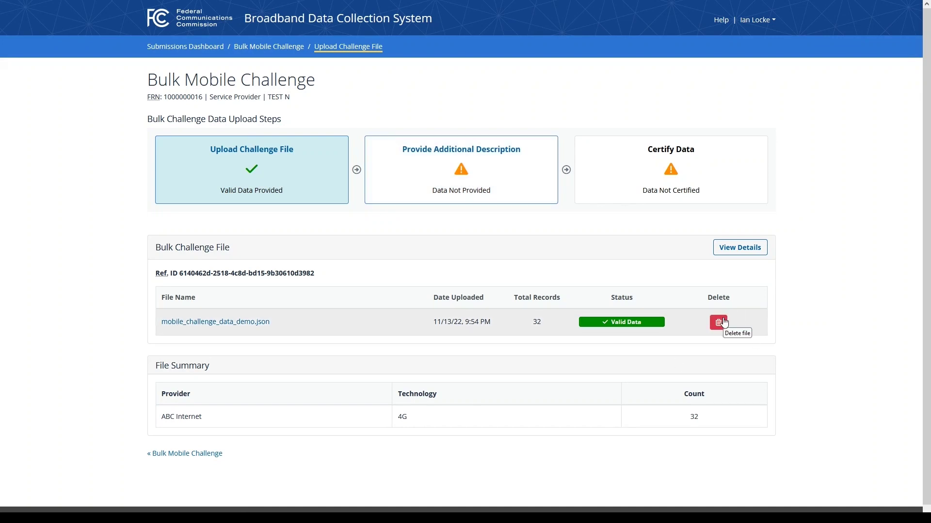
{"action": "left_click", "coordinate": [474, 172]}
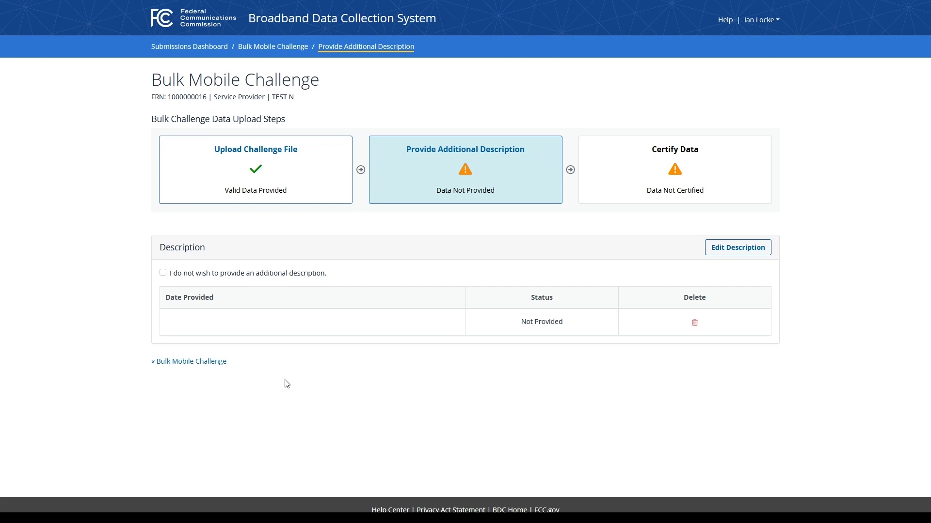
Save "Descriptive Text" as the submission's additional description.
{"action": "left_click", "coordinate": [744, 255]}
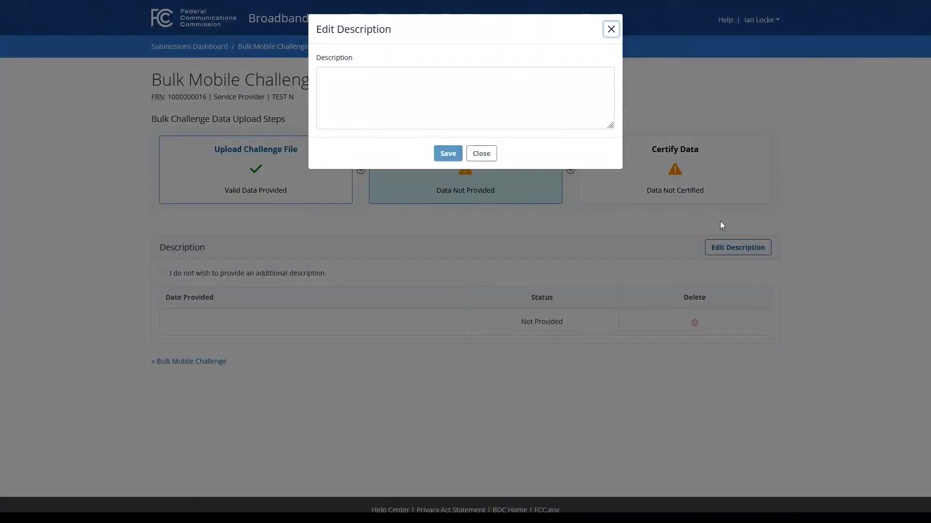
{"action": "left_click", "coordinate": [372, 87]}
{"action": "type", "text": "Descriptive Text"}
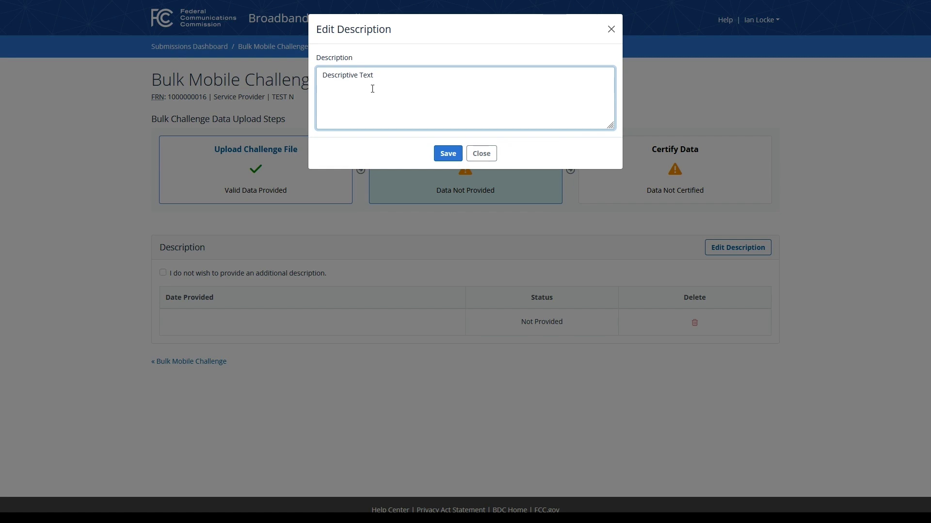
{"action": "left_click", "coordinate": [442, 154]}
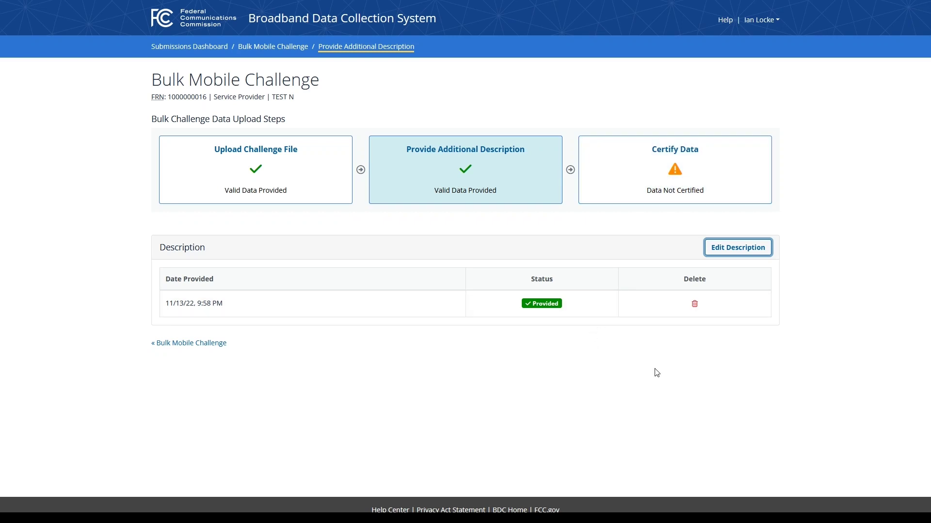
Reopen the saved additional description to check it, and delete it from the submission.
{"action": "left_click", "coordinate": [754, 254]}
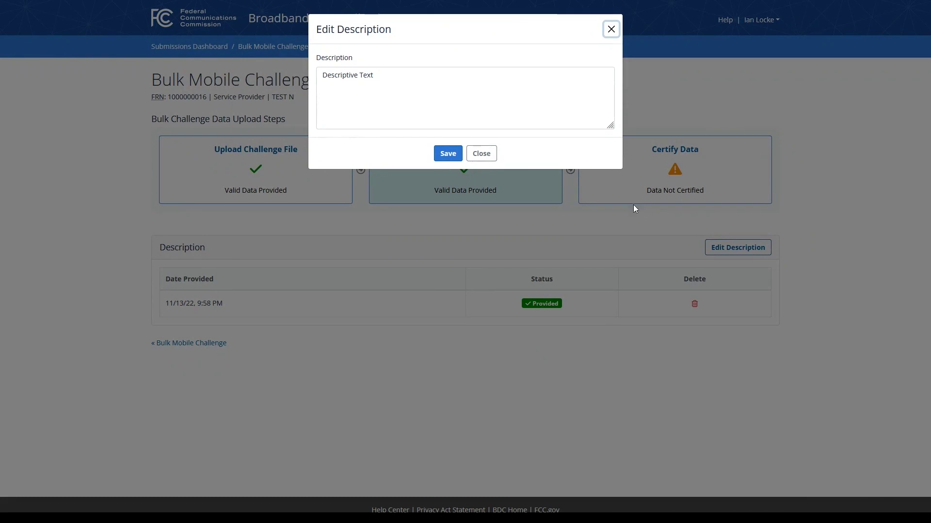
{"action": "left_click", "coordinate": [494, 153]}
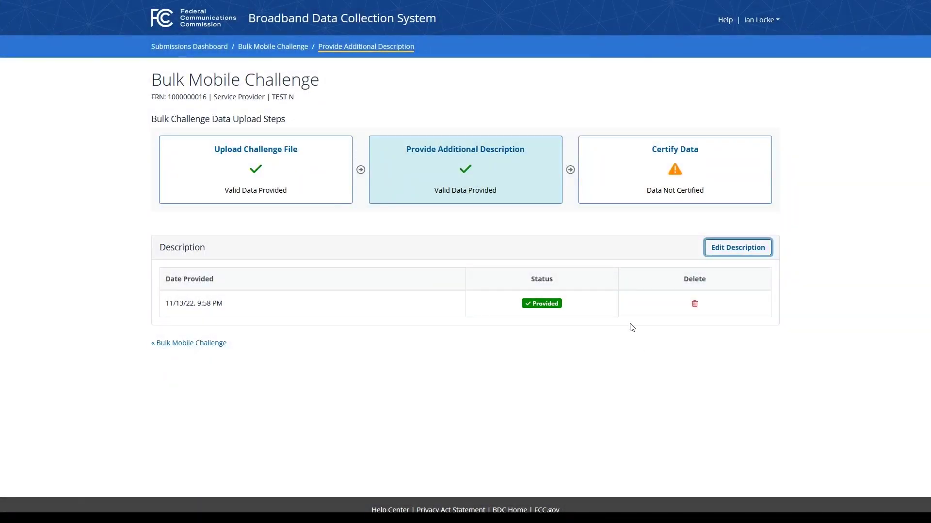
{"action": "left_click", "coordinate": [695, 304]}
{"action": "left_click", "coordinate": [449, 107]}
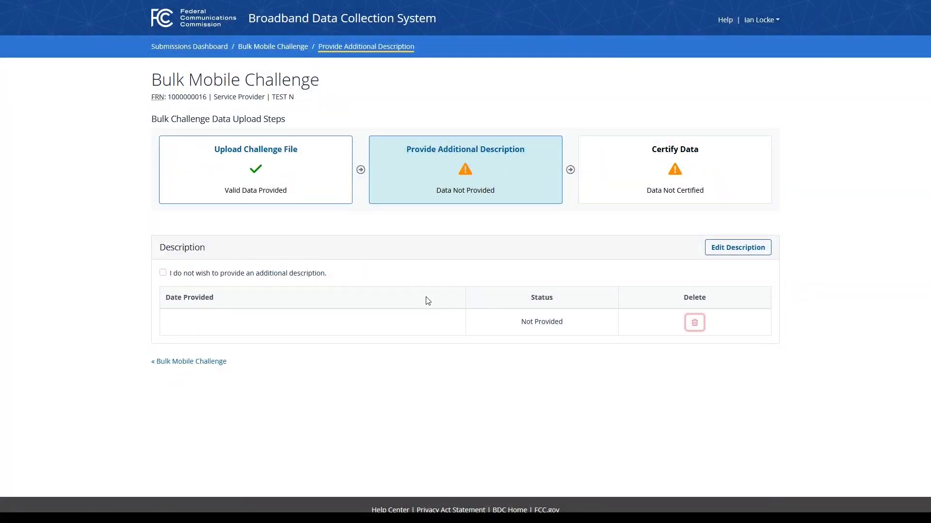
Opt out of providing an additional description and proceed to the data certification.
{"action": "left_click", "coordinate": [186, 278]}
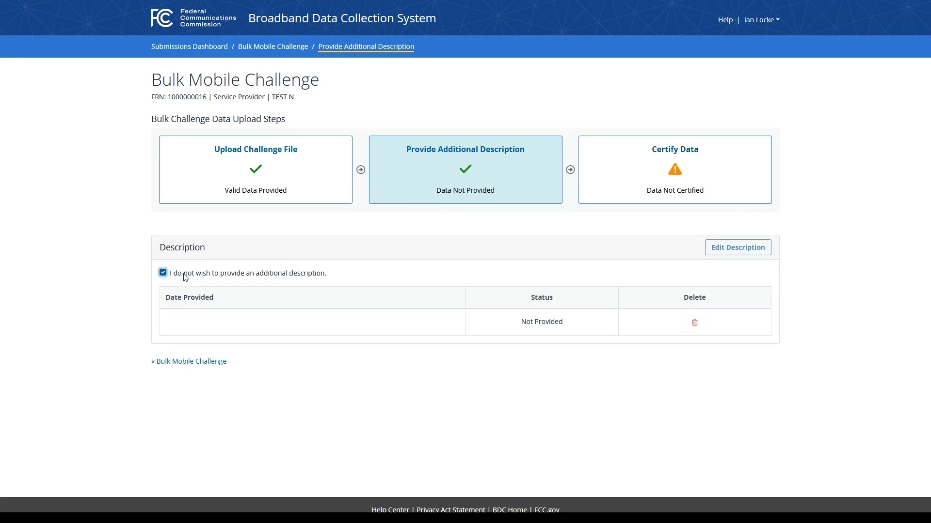
{"action": "left_click", "coordinate": [703, 184]}
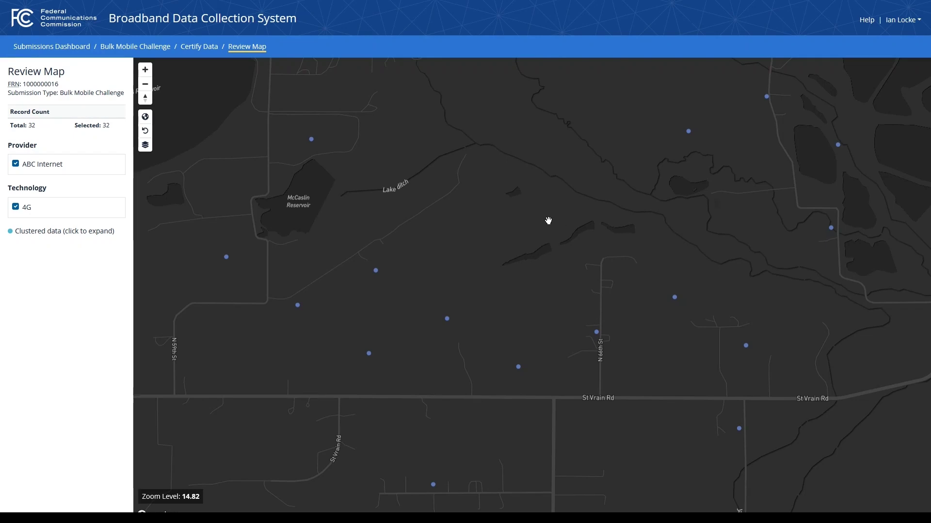
Examine the submission's test points and cluster on the review map, set the base map to Satellite, and return to the data certification.
{"action": "left_click", "coordinate": [377, 272]}
{"action": "left_click", "coordinate": [145, 117]}
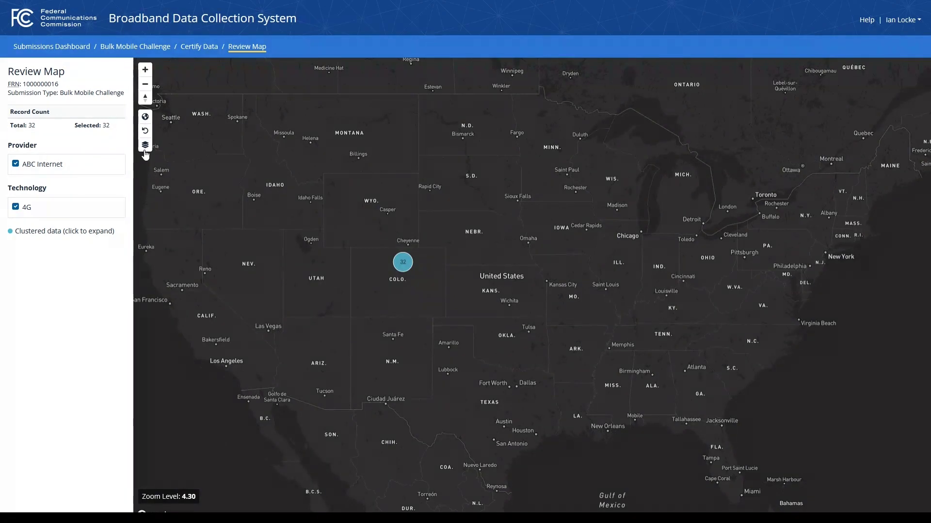
{"action": "left_click", "coordinate": [405, 268]}
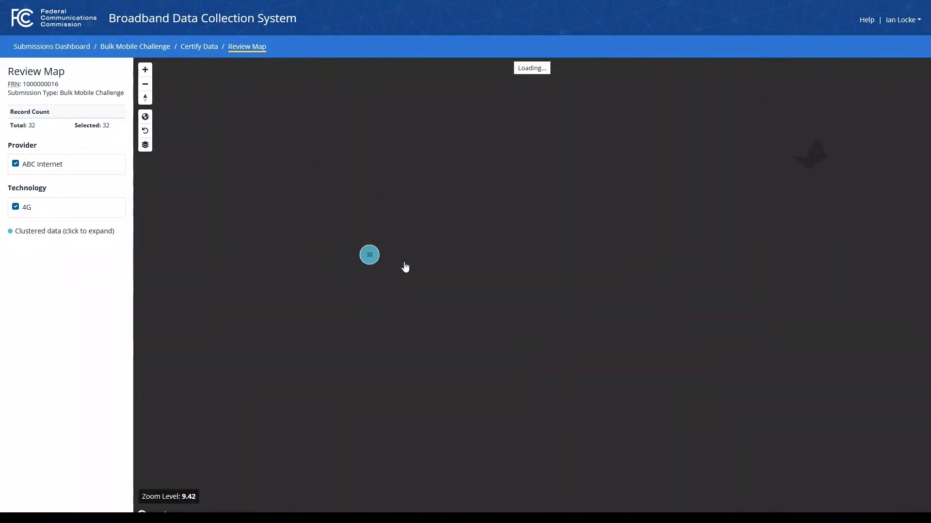
{"action": "left_click", "coordinate": [145, 144]}
{"action": "left_click", "coordinate": [146, 194]}
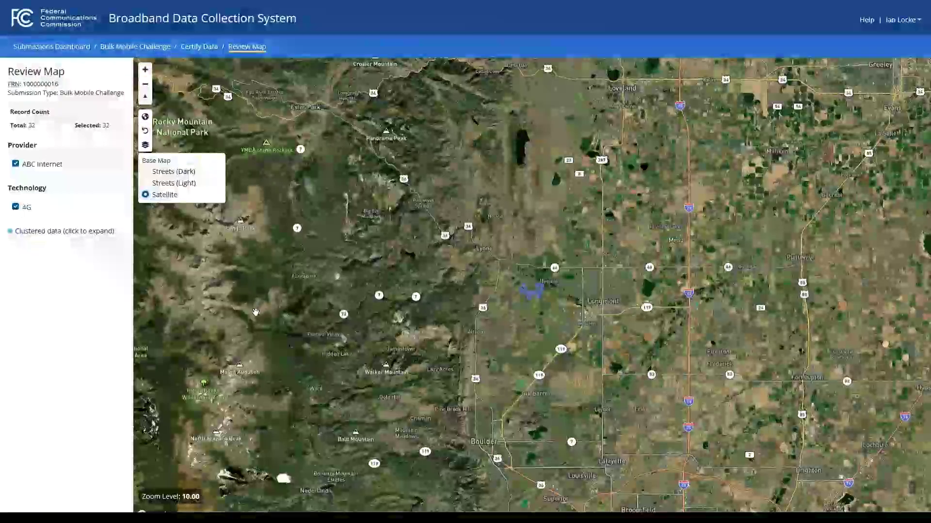
{"action": "left_click", "coordinate": [196, 47]}
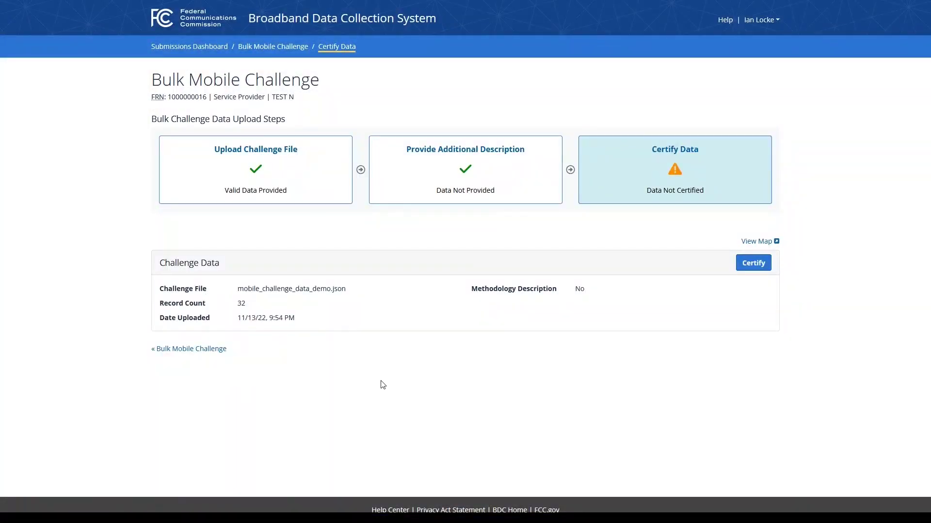
Certify the challenge data, filling the certifying official's details automatically from the Entity Information Page and accepting the electronic signature statement.
{"action": "left_click", "coordinate": [751, 269]}
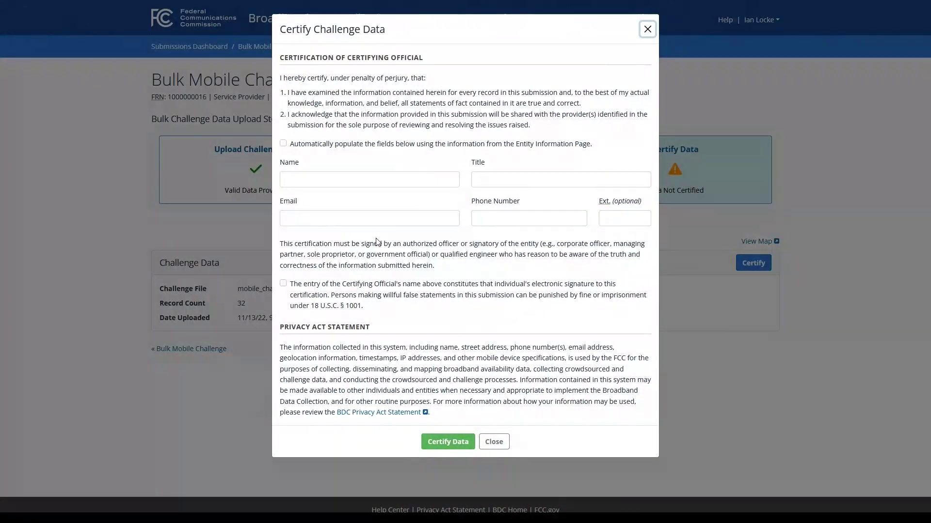
{"action": "left_click", "coordinate": [306, 141]}
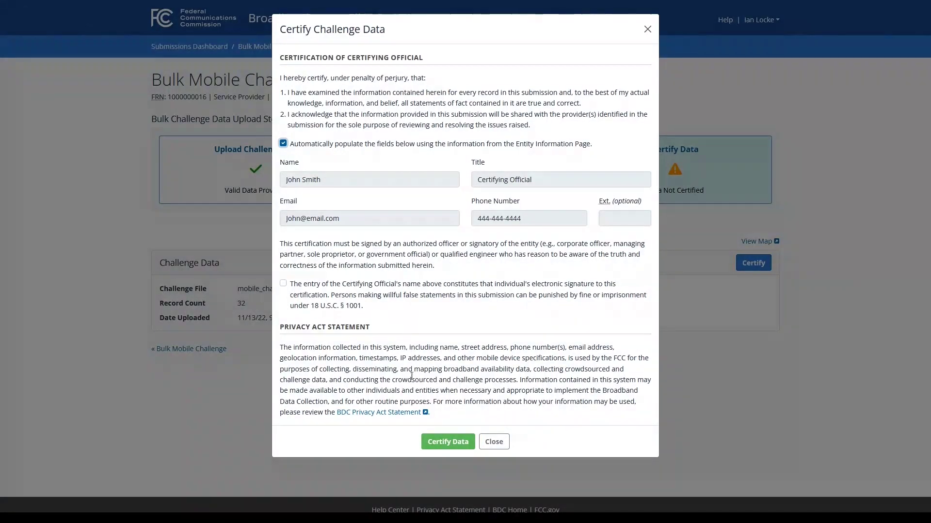
{"action": "left_click", "coordinate": [348, 292]}
{"action": "left_click", "coordinate": [442, 447]}
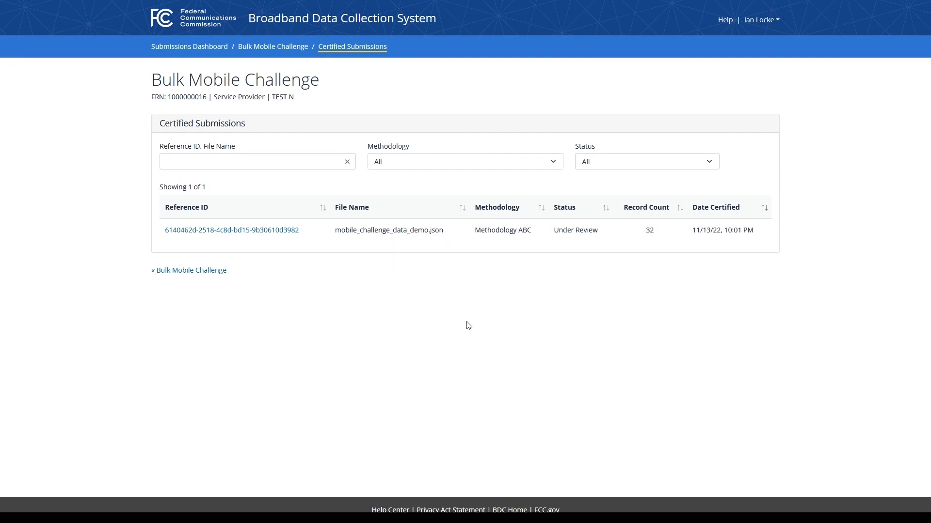
Return to the Bulk Mobile Challenge overview, refresh it, and review the challenge data from approved files.
{"action": "left_click", "coordinate": [204, 271]}
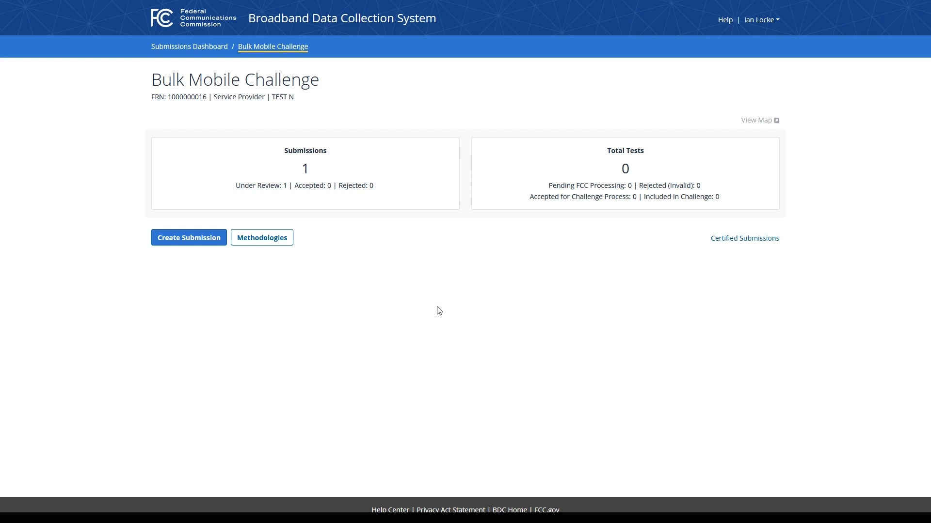
{"action": "key", "text": "F5"}
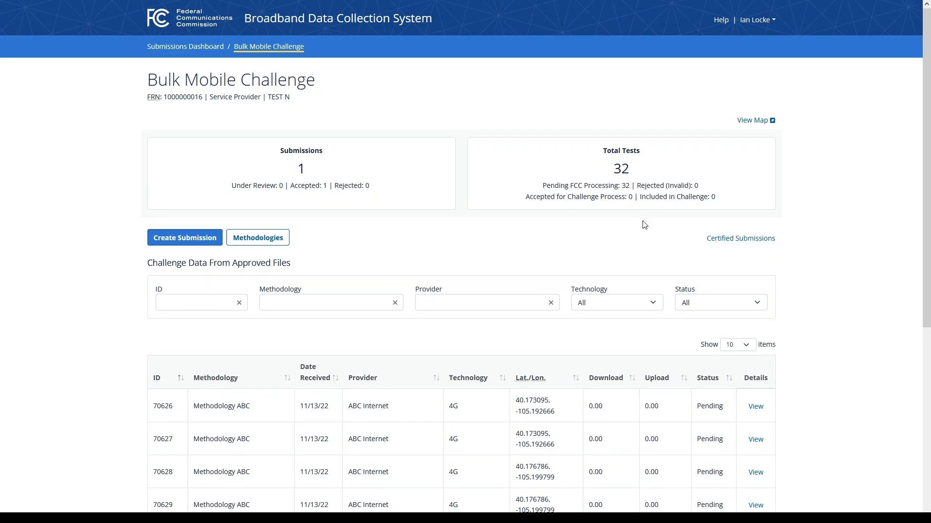
{"action": "scroll", "coordinate": [637, 235], "scroll_direction": "down", "scroll_amount": 3}
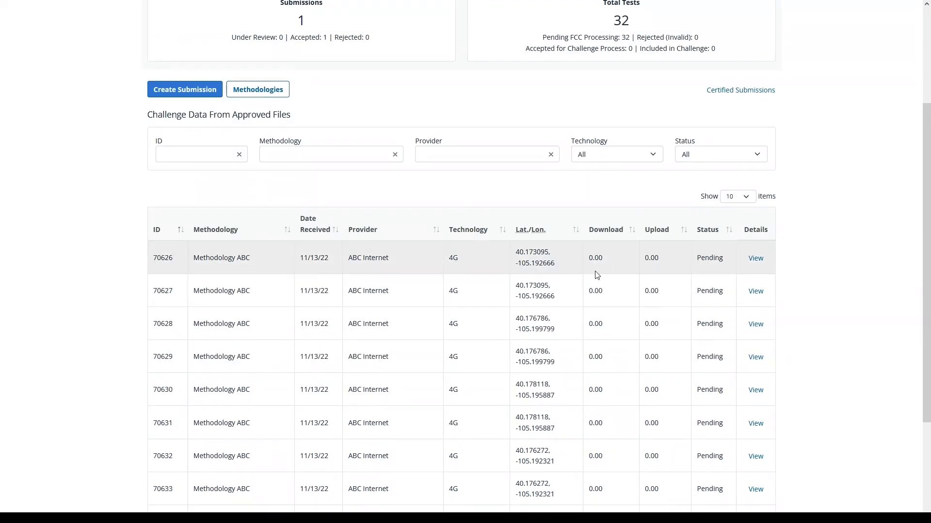
{"action": "scroll", "coordinate": [599, 274], "scroll_direction": "up", "scroll_amount": 1}
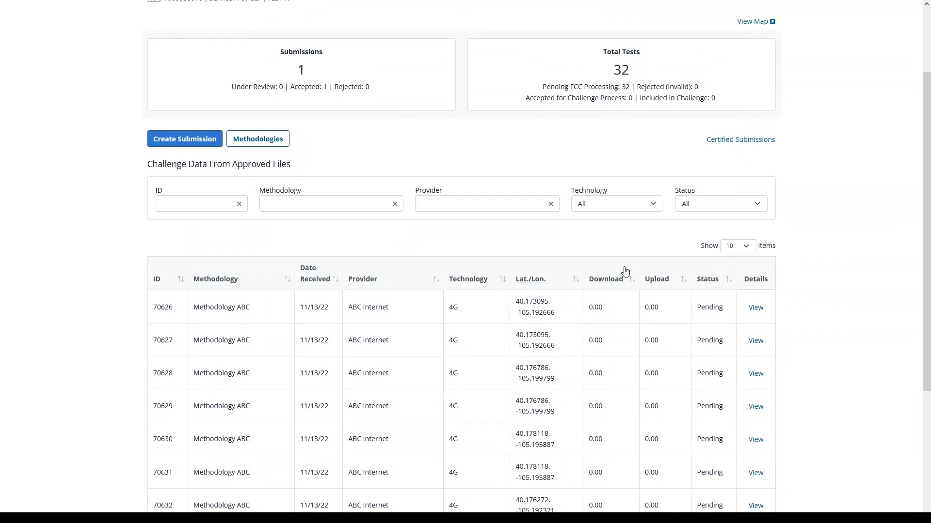
Filter the approved challenge data by ID 70626, view that speed test's details, and close them.
{"action": "left_click", "coordinate": [203, 205]}
{"action": "type", "text": "70626"}
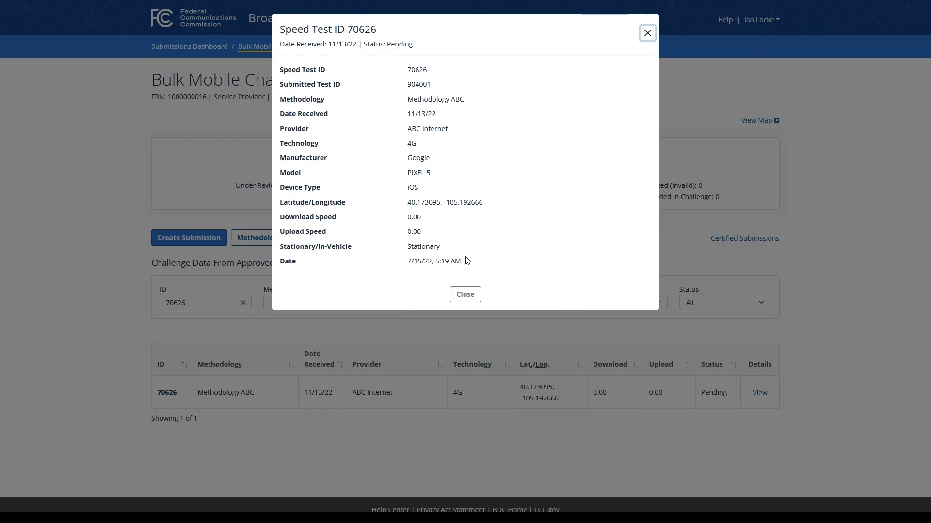
{"action": "left_click", "coordinate": [465, 294]}
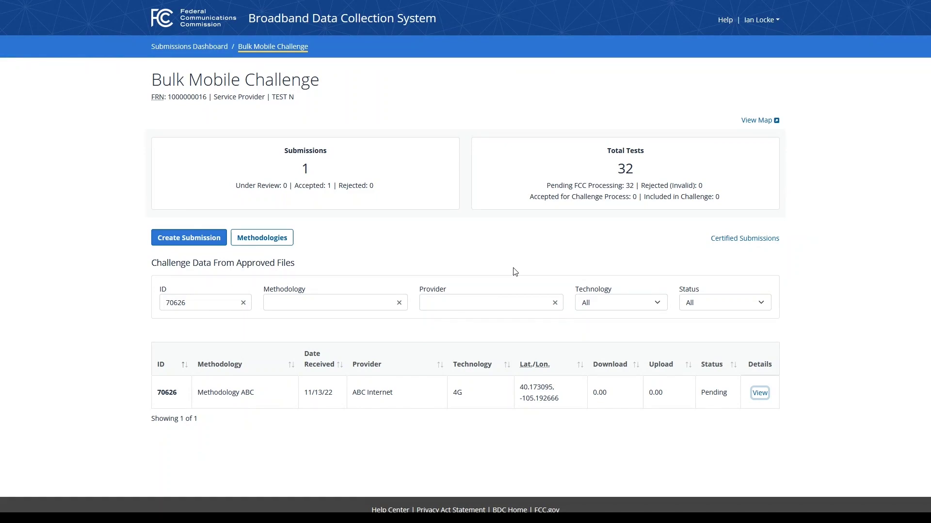
Examine a pending test point near Lake Ditch on the review map and return to the Bulk Mobile Challenge overview.
{"action": "left_click", "coordinate": [755, 125]}
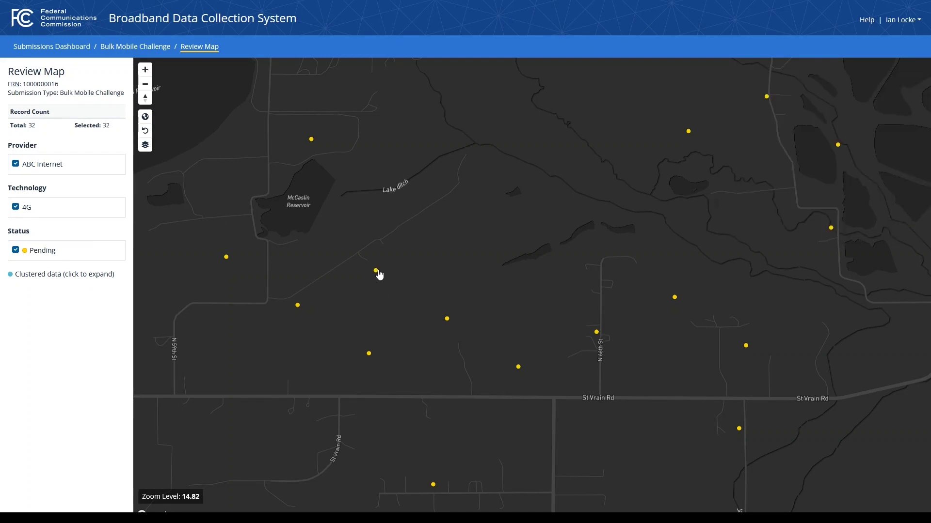
{"action": "left_click", "coordinate": [377, 271]}
{"action": "left_click", "coordinate": [141, 50]}
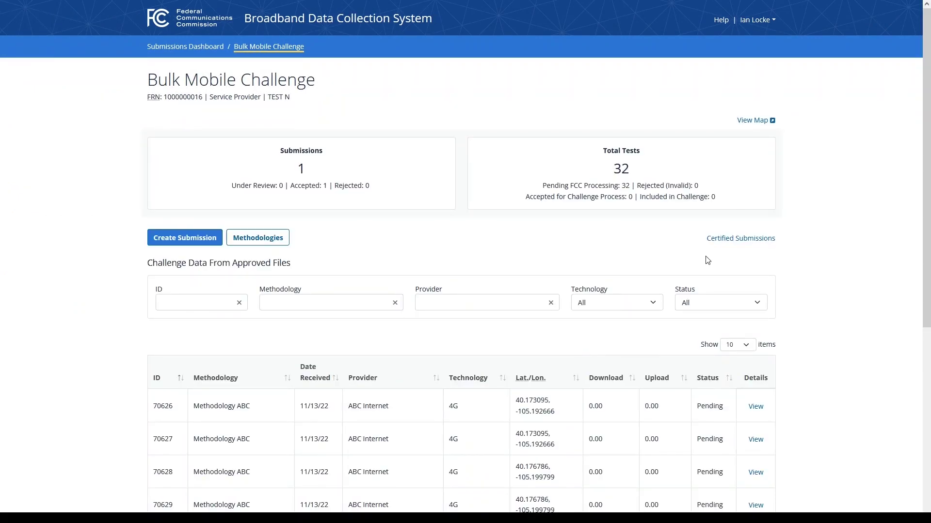
Open the certified submission for mobile_challenge_data_demo.json and review its additional description and challenge file details.
{"action": "left_click", "coordinate": [718, 242]}
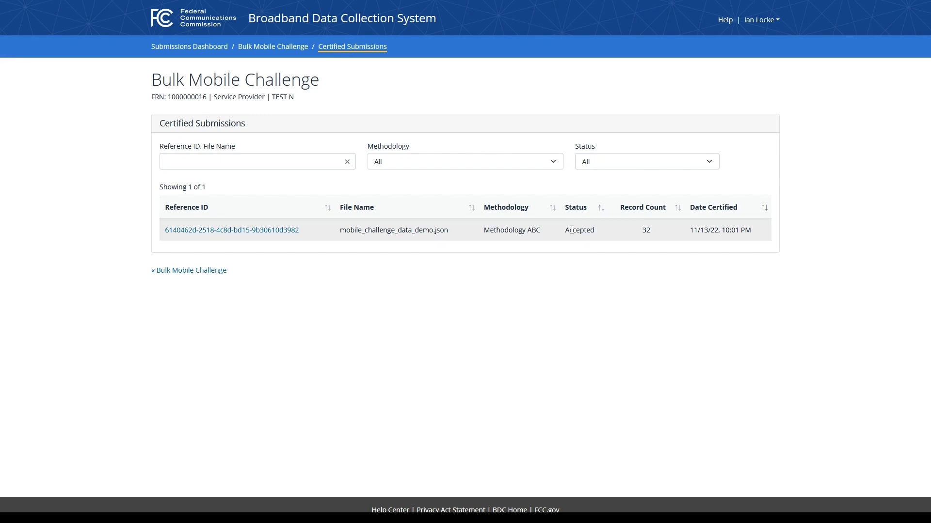
{"action": "left_click", "coordinate": [252, 238]}
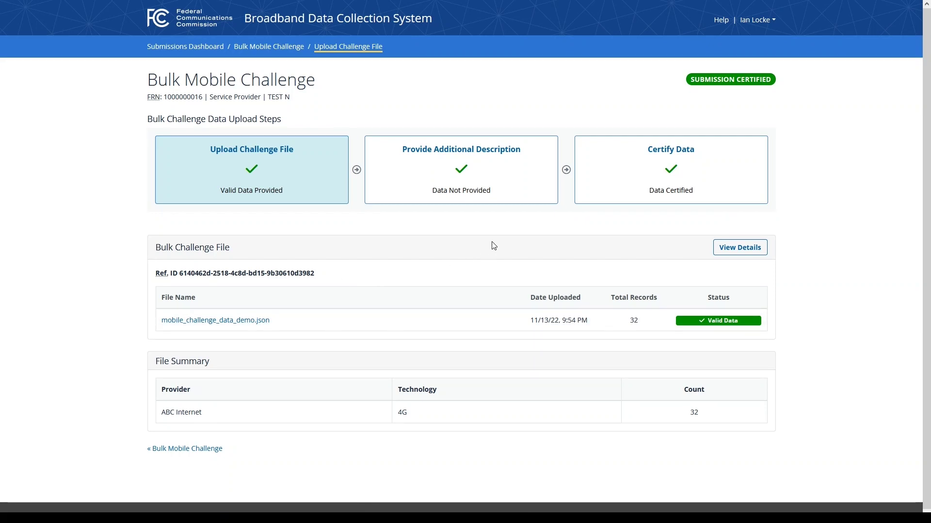
{"action": "left_click", "coordinate": [501, 168]}
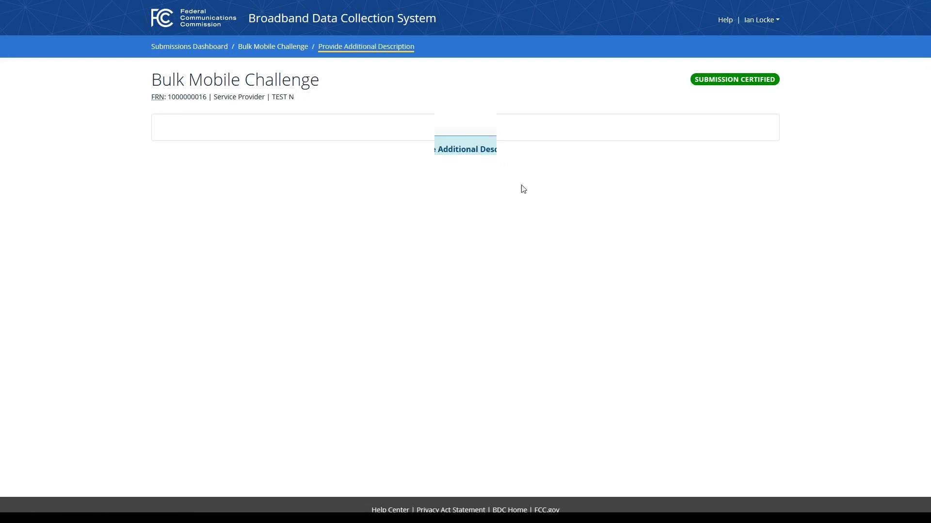
{"action": "left_click", "coordinate": [303, 185]}
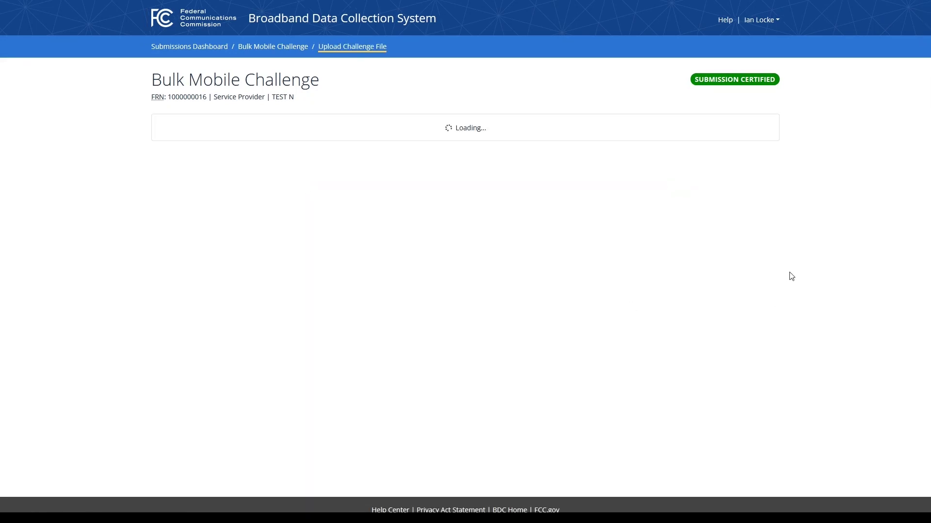
{"action": "left_click", "coordinate": [739, 247]}
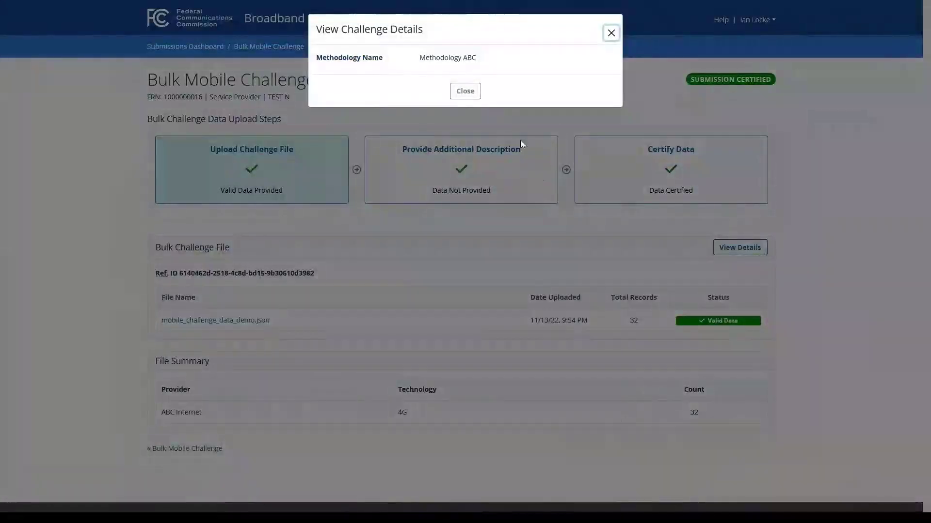
{"action": "left_click", "coordinate": [469, 97]}
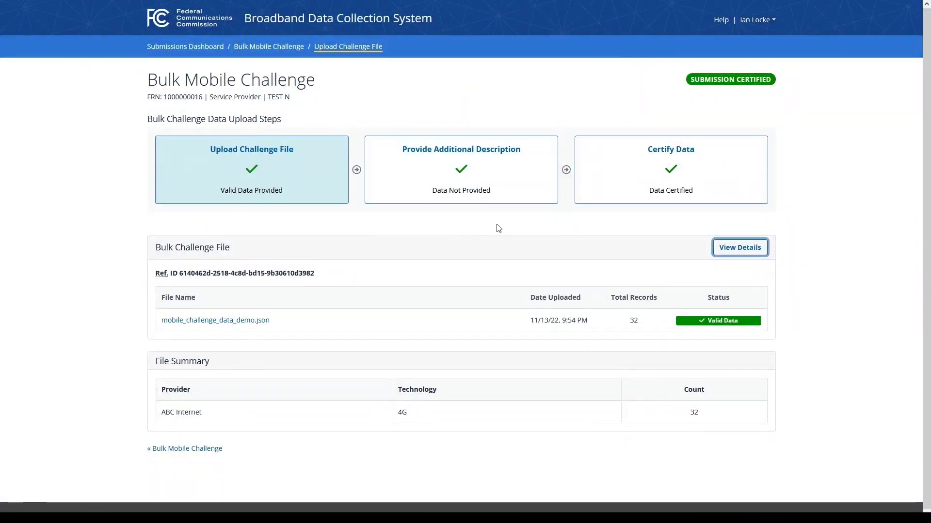
Review the submission's Certify Data stage and open the system's help page.
{"action": "left_click", "coordinate": [708, 174]}
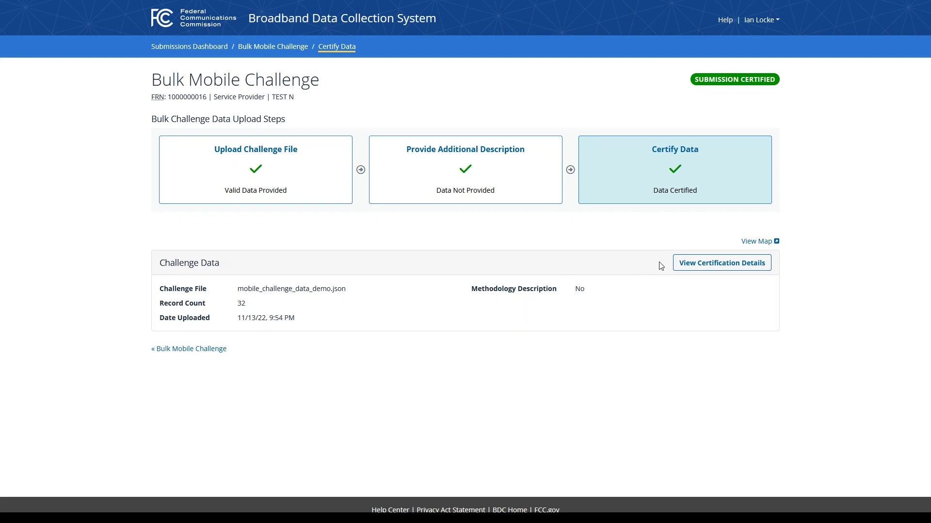
{"action": "left_click", "coordinate": [725, 20]}
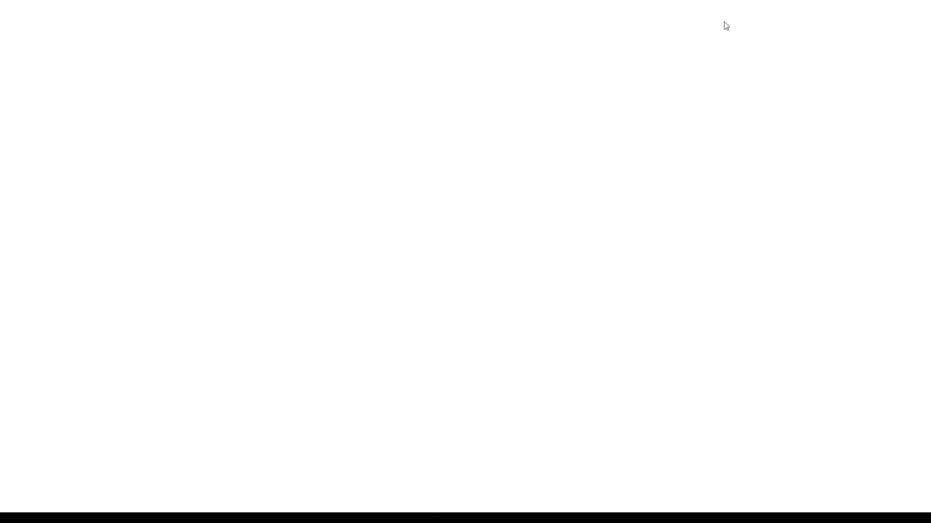